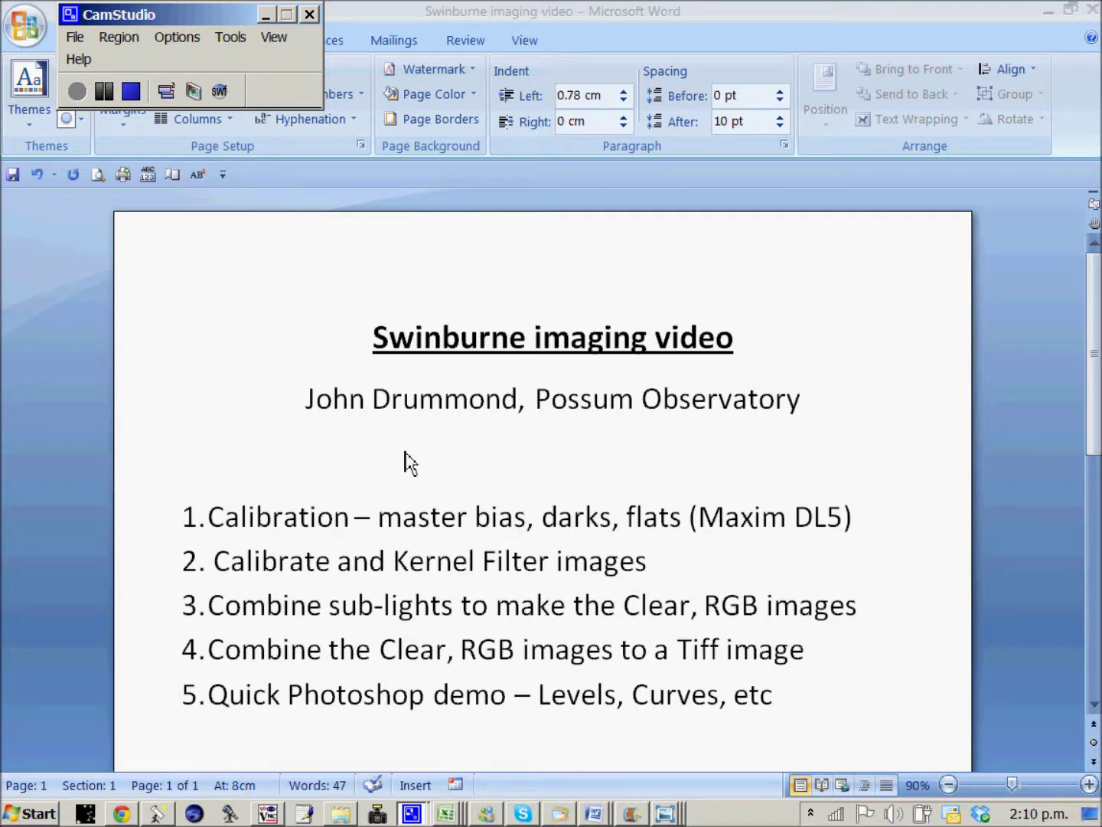
Show the IMG_8451 telescope photo, then the IMG_9618 photo of the mounted telescope.
click(664, 813)
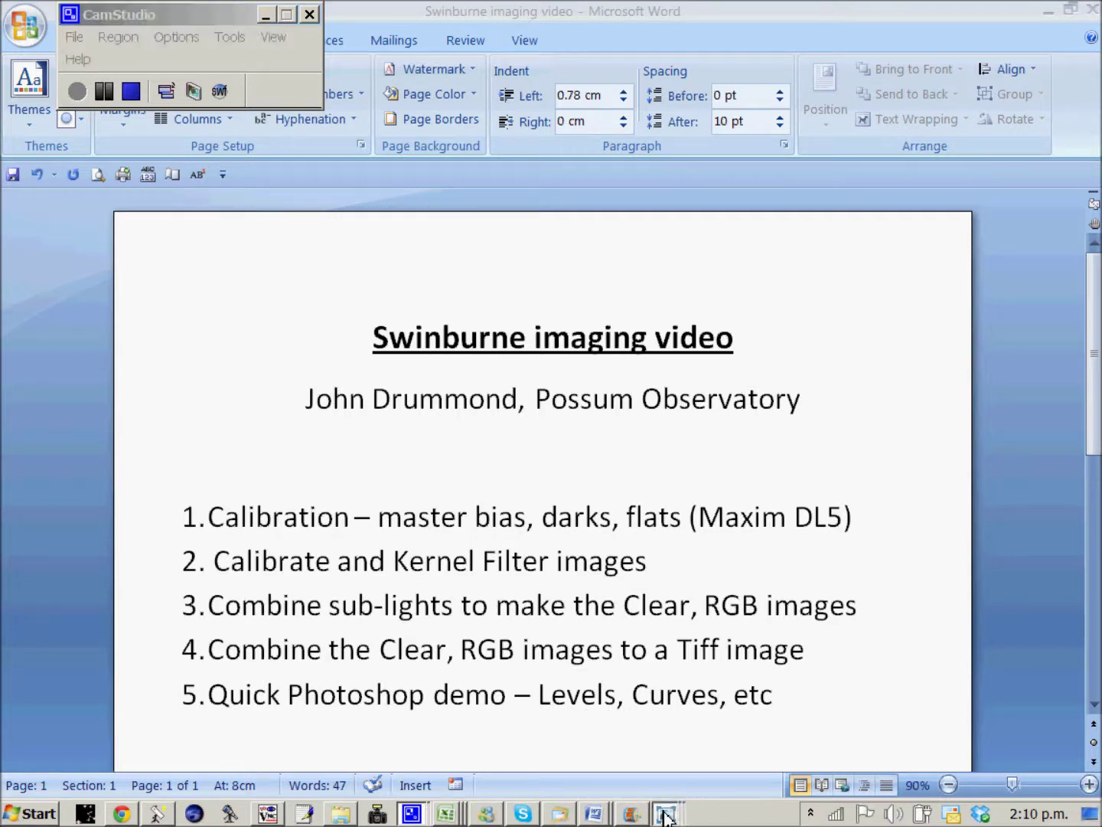
click(610, 704)
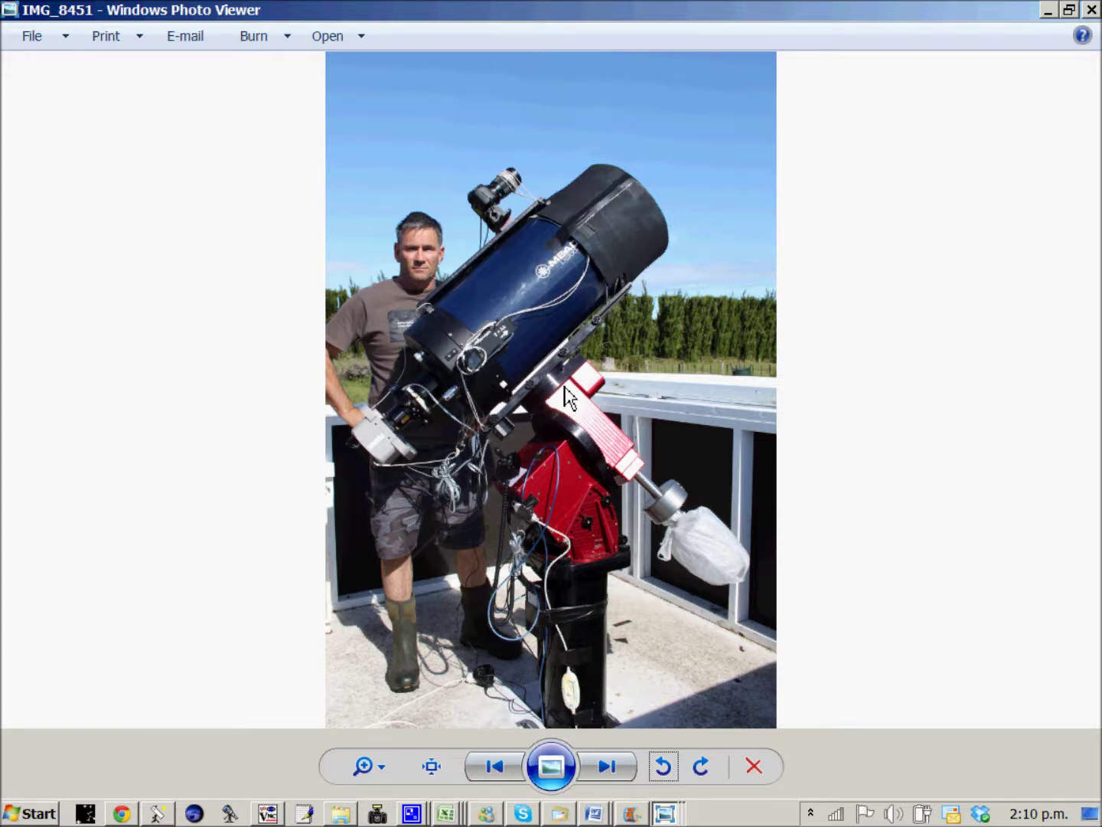
click(666, 813)
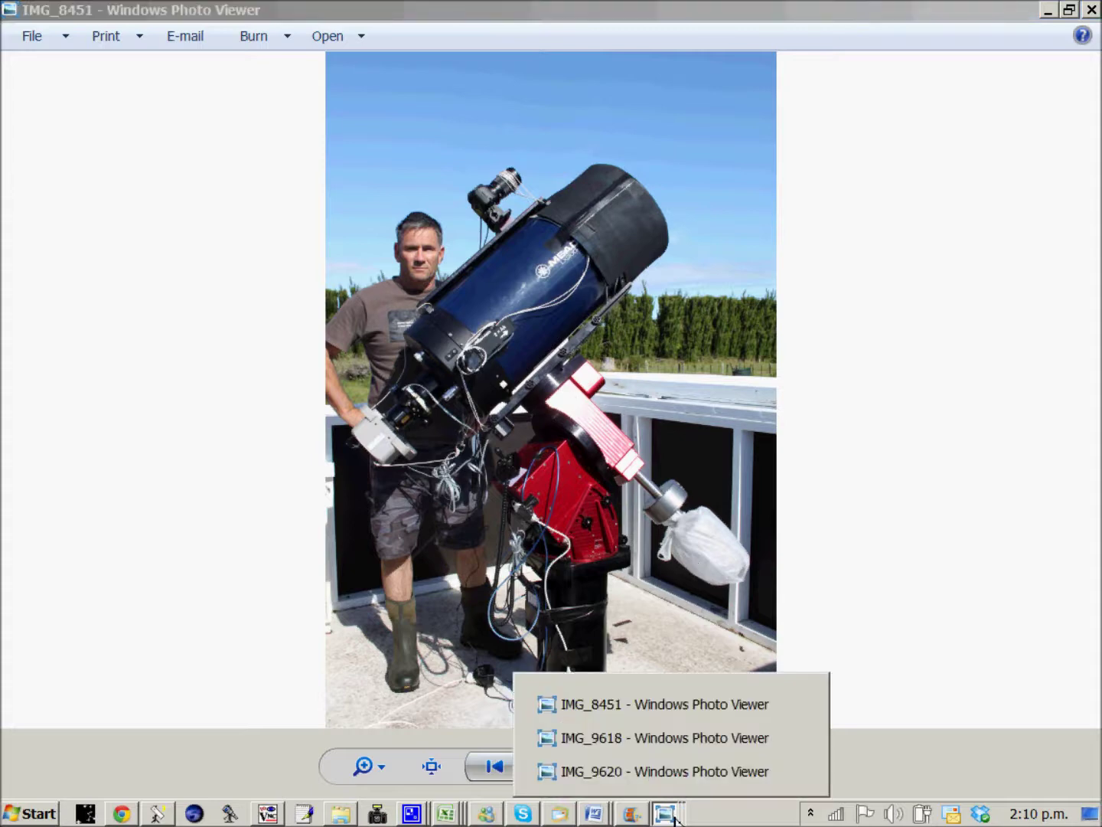
click(657, 747)
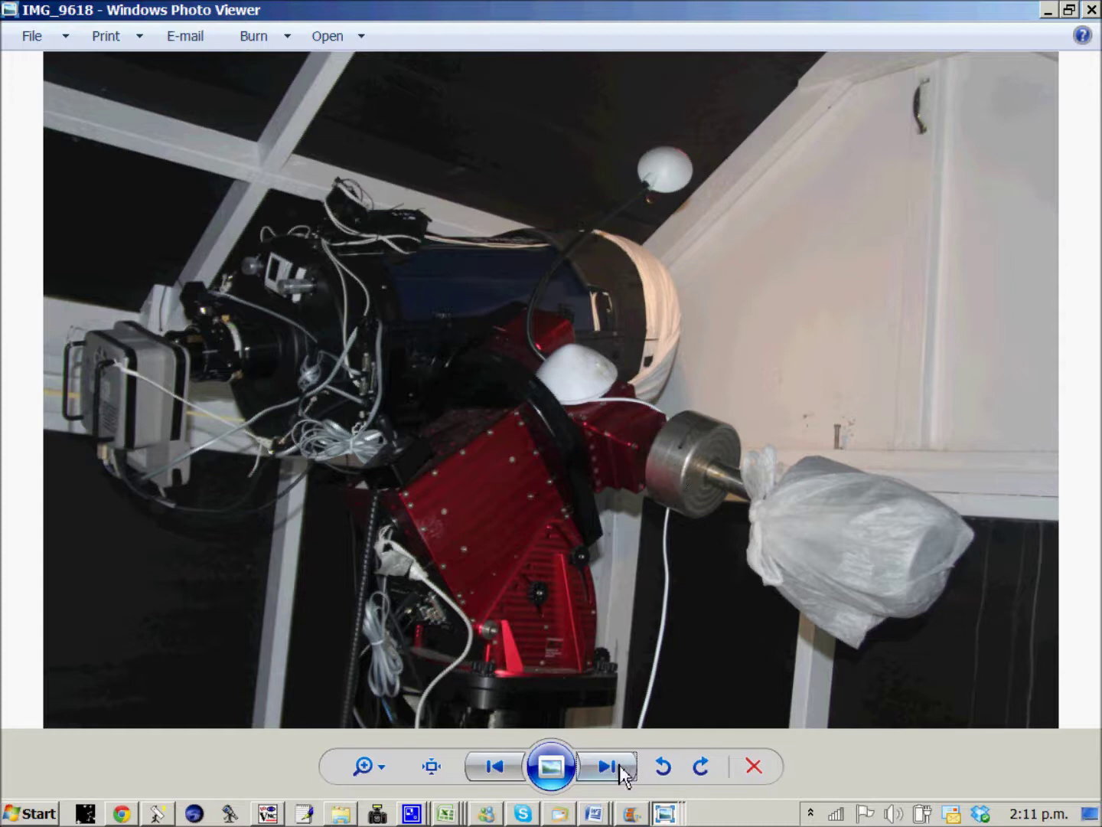
Switch to IMG_9620 of the cloth-covered telescope, then bring CamStudio forward.
click(663, 811)
click(665, 771)
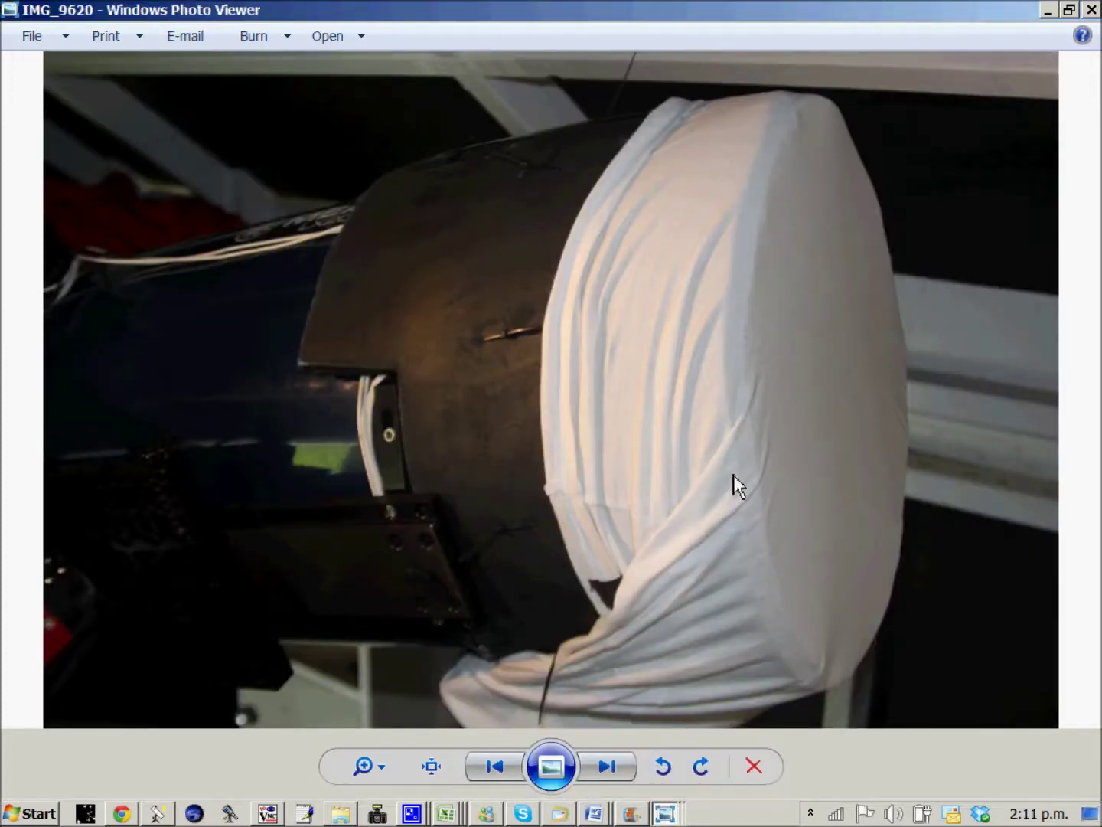
mouse_move(169, 823)
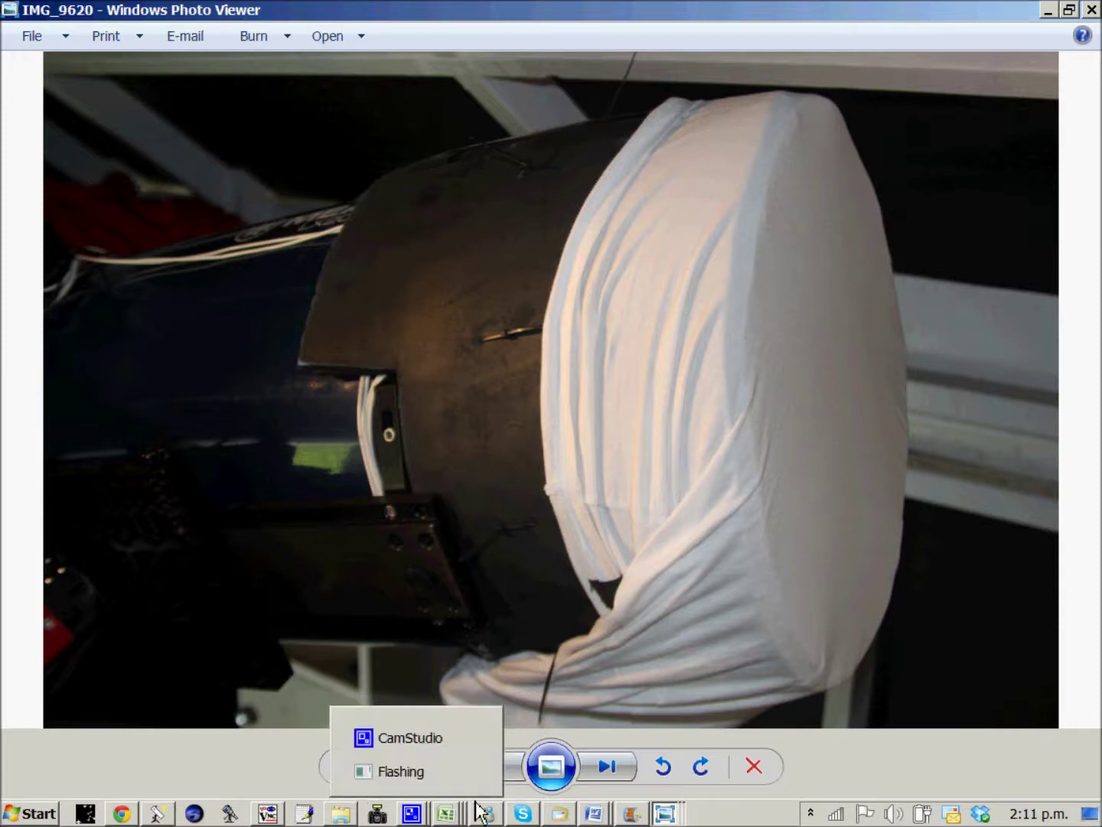
click(410, 813)
click(403, 736)
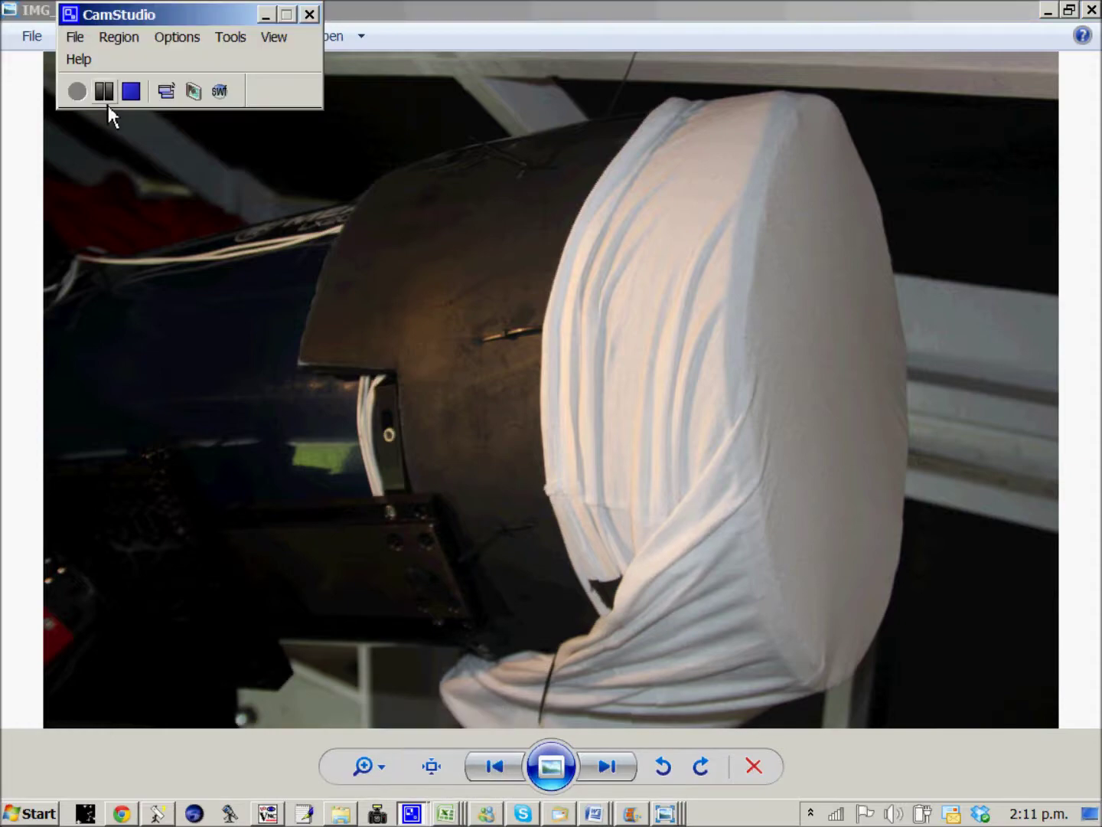
Wrap up work in MaxIm DL's camera control panels.
click(132, 92)
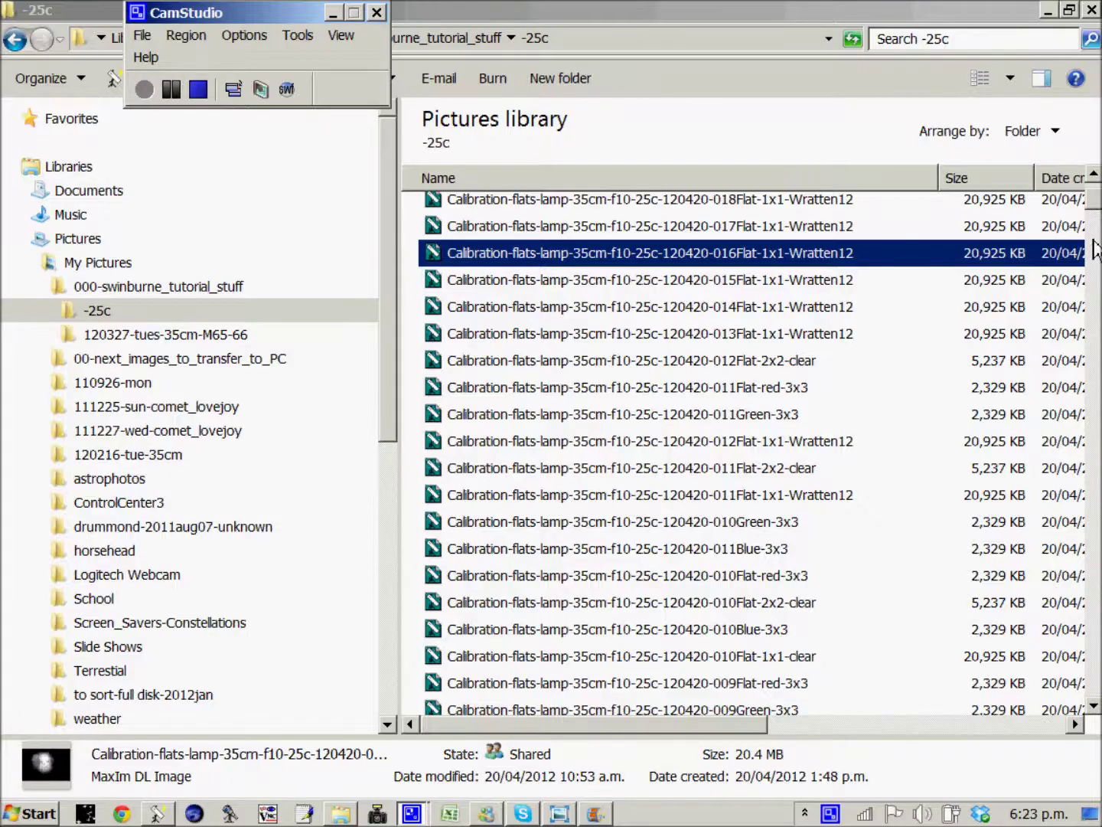
scroll(1094, 207, up, 1)
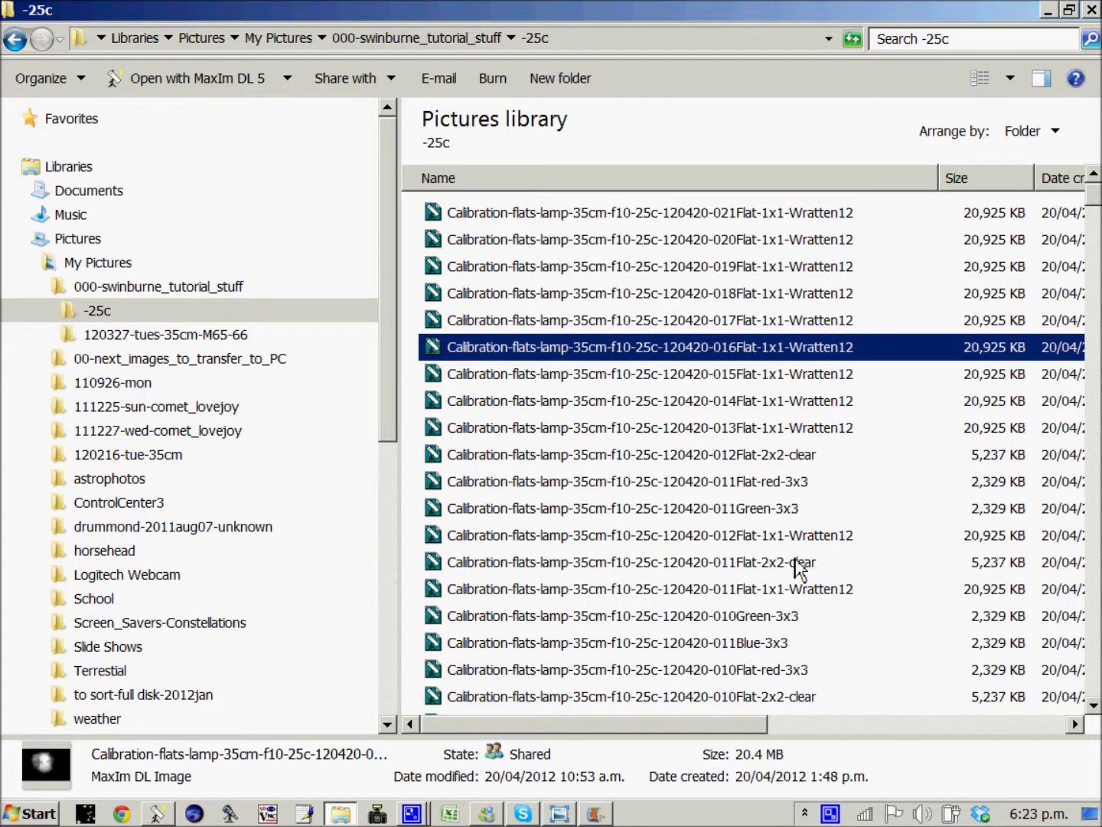
click(1099, 358)
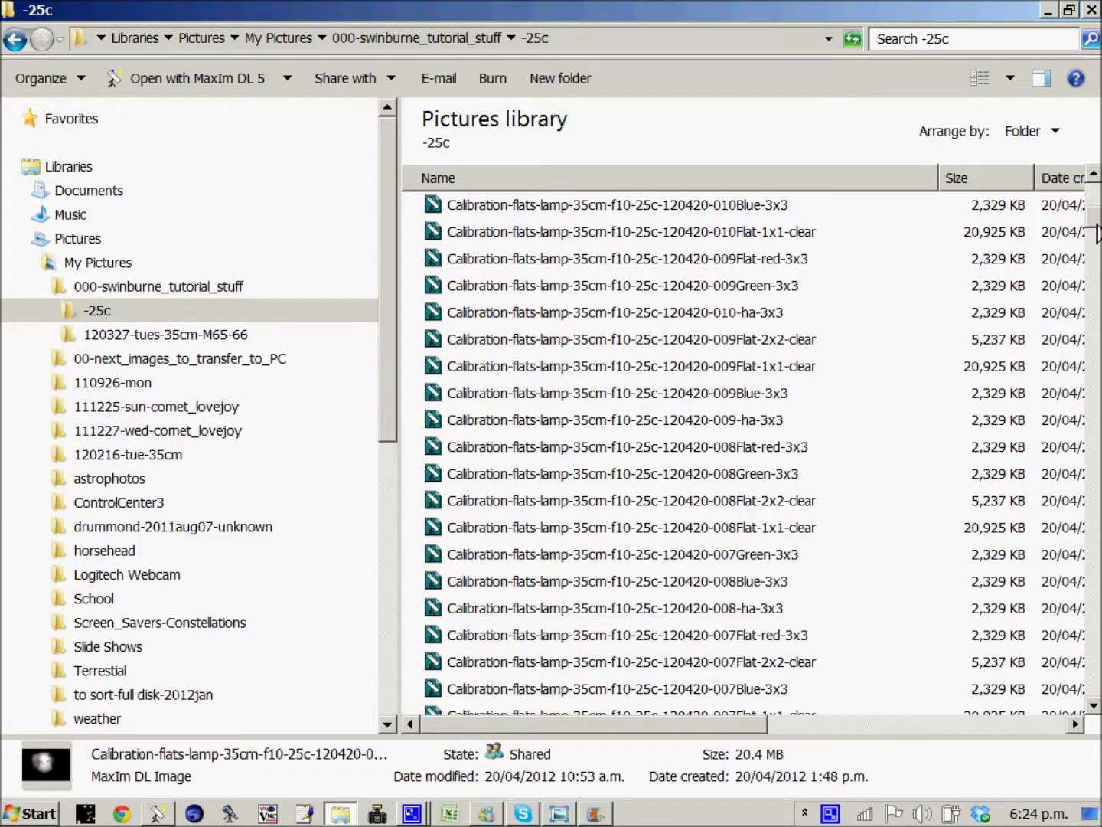
drag(1097, 232, 1097, 237)
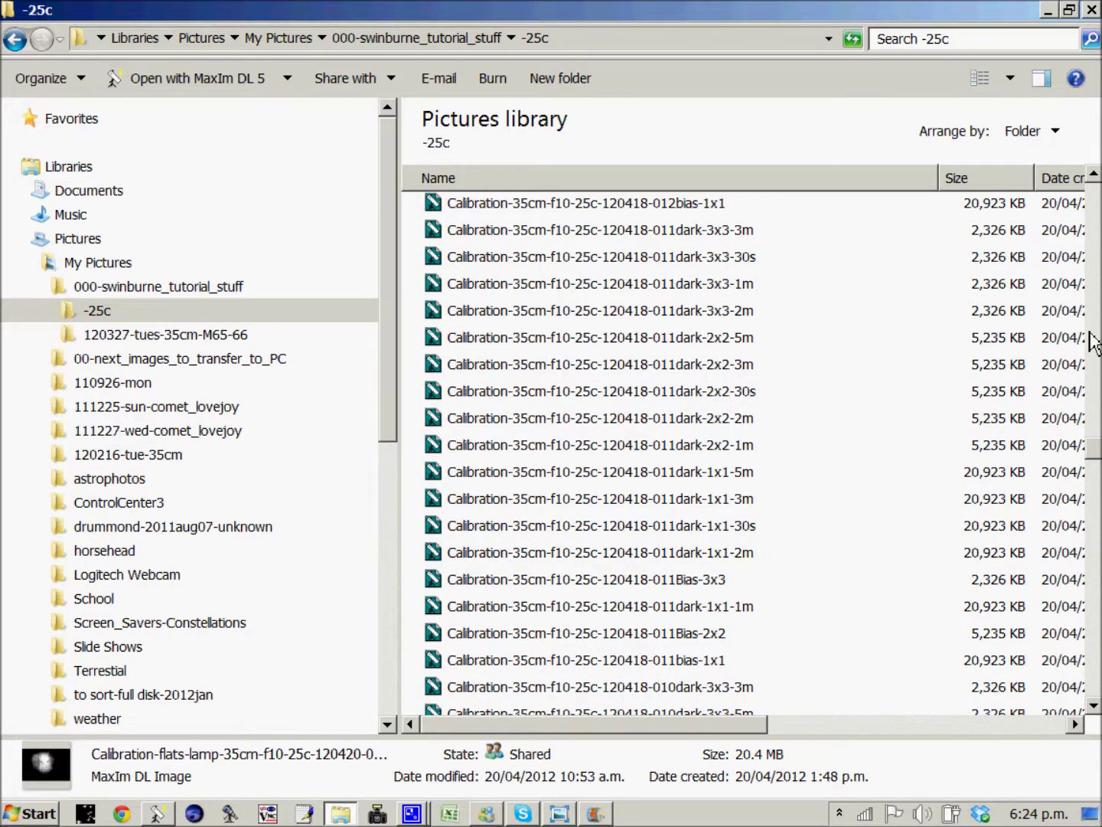
drag(1090, 458, 1100, 758)
scroll(1064, 451, up, 15)
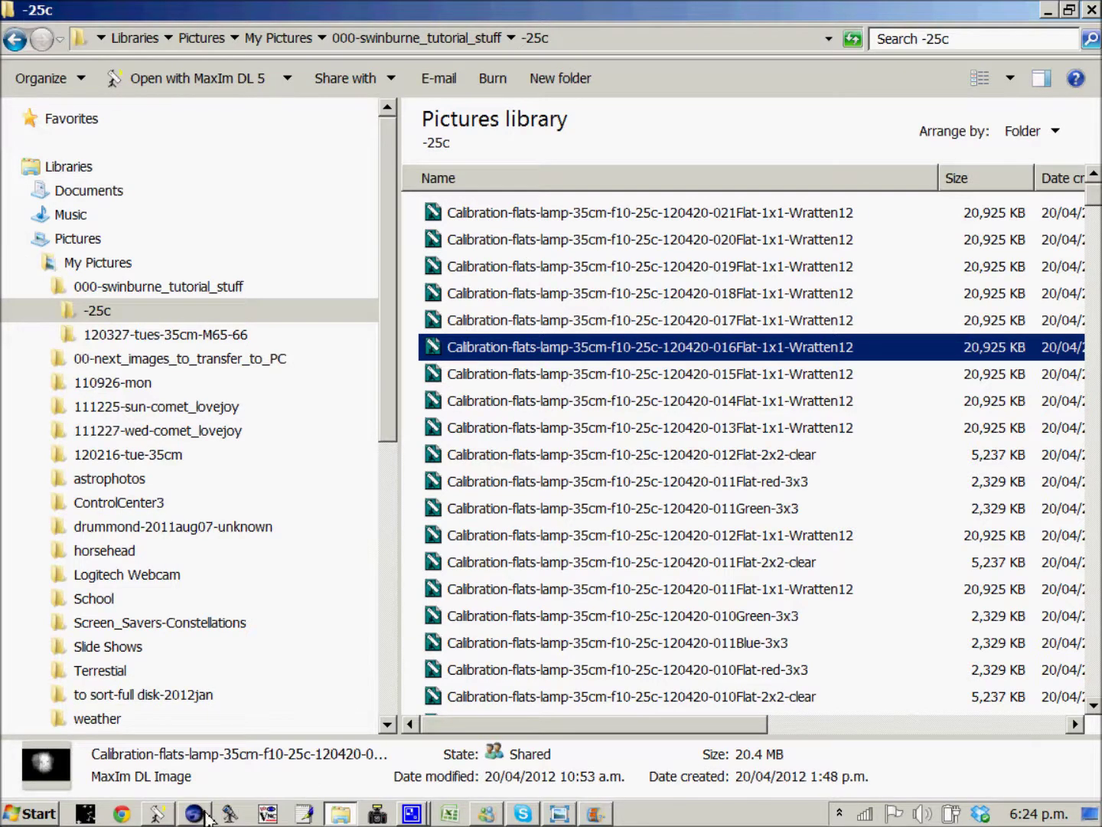
click(156, 813)
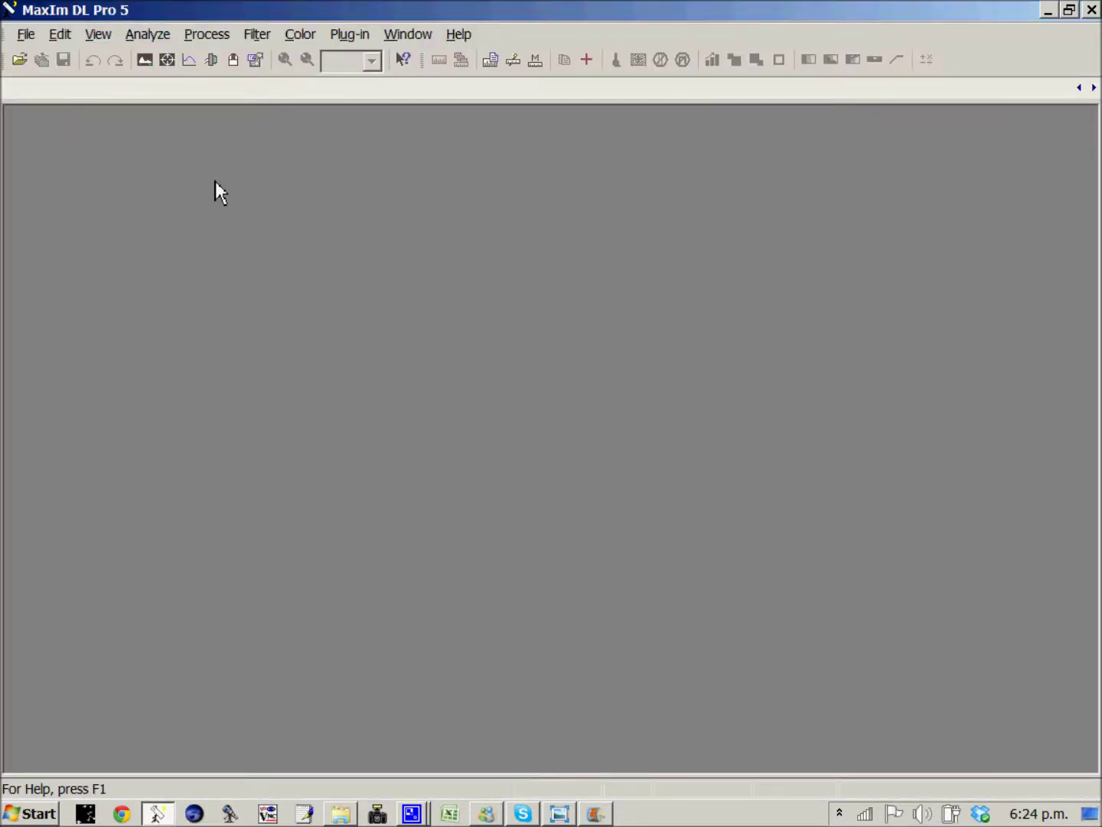
Set the calibration source folder to -25c, auto-generate bias and dark groups, and review Bias 2.
click(189, 38)
click(257, 108)
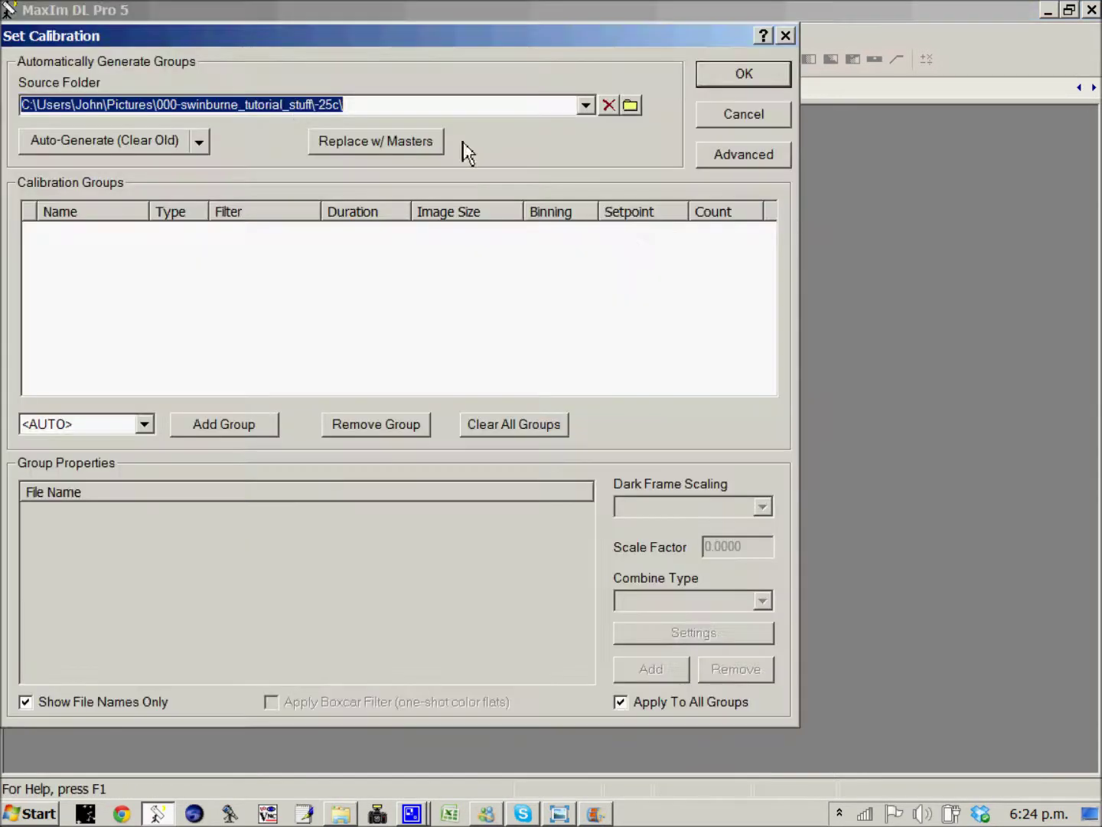
click(631, 106)
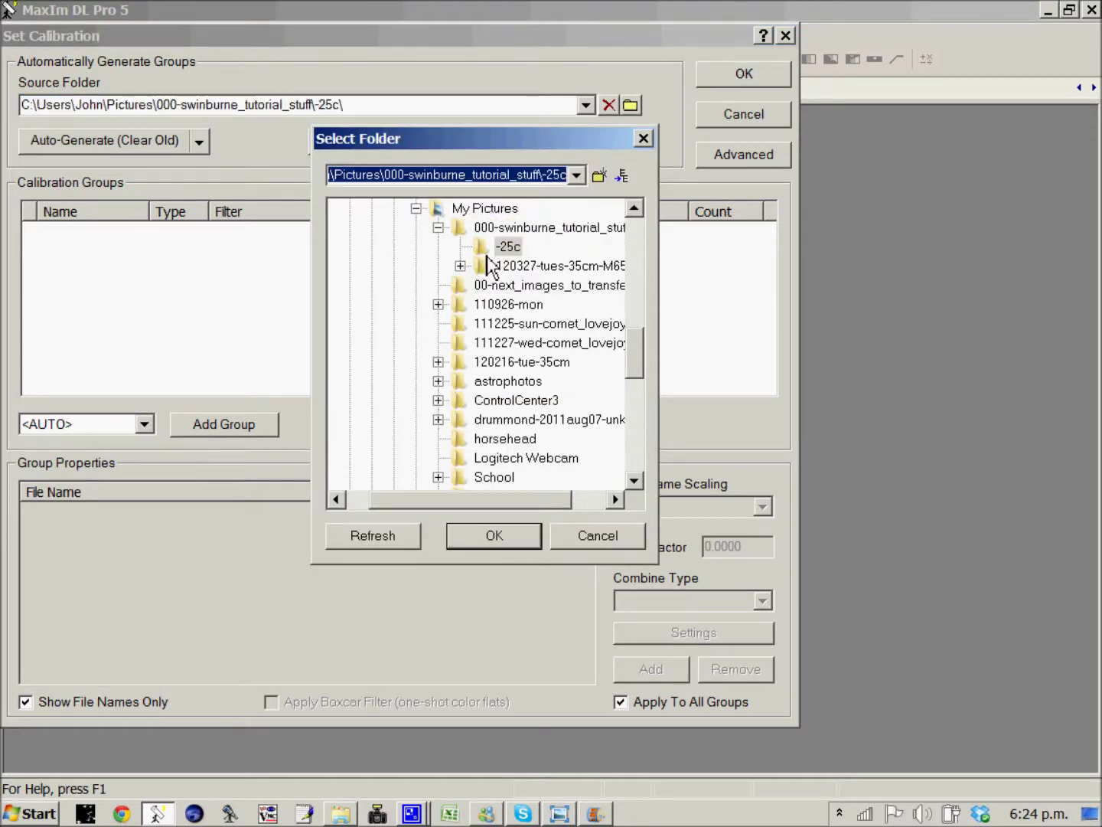
click(488, 250)
click(460, 540)
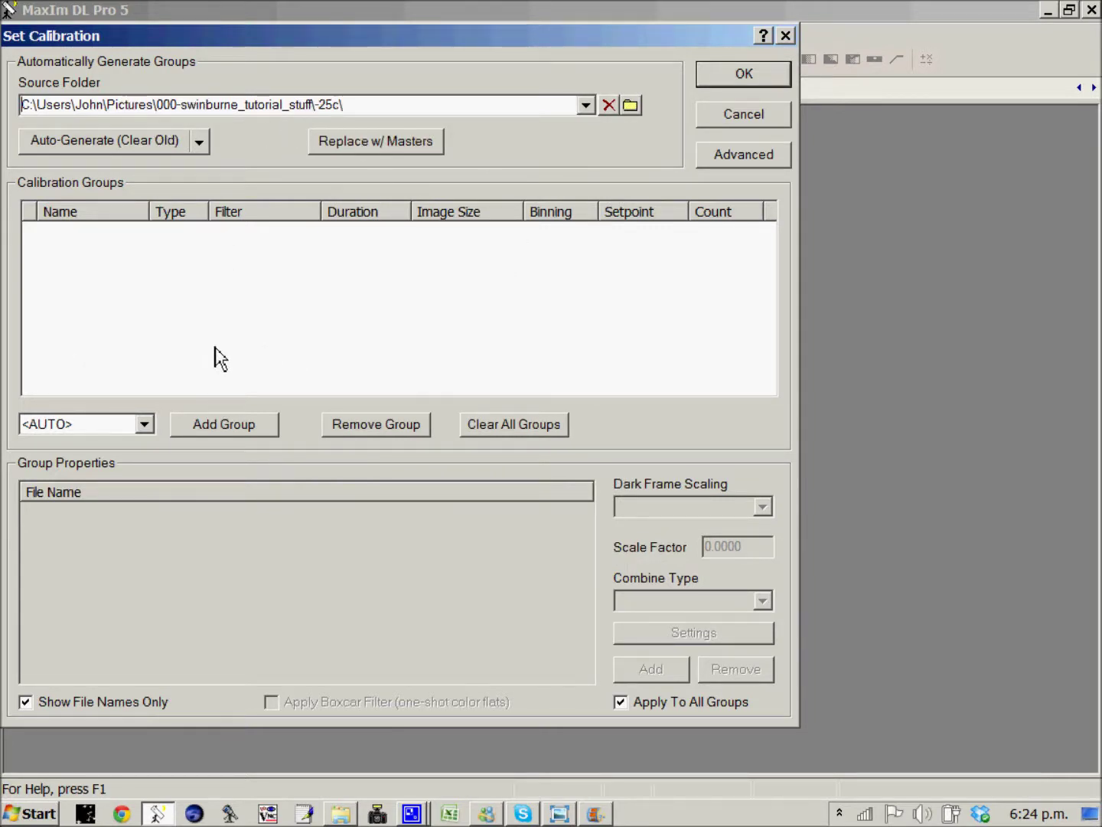
click(127, 153)
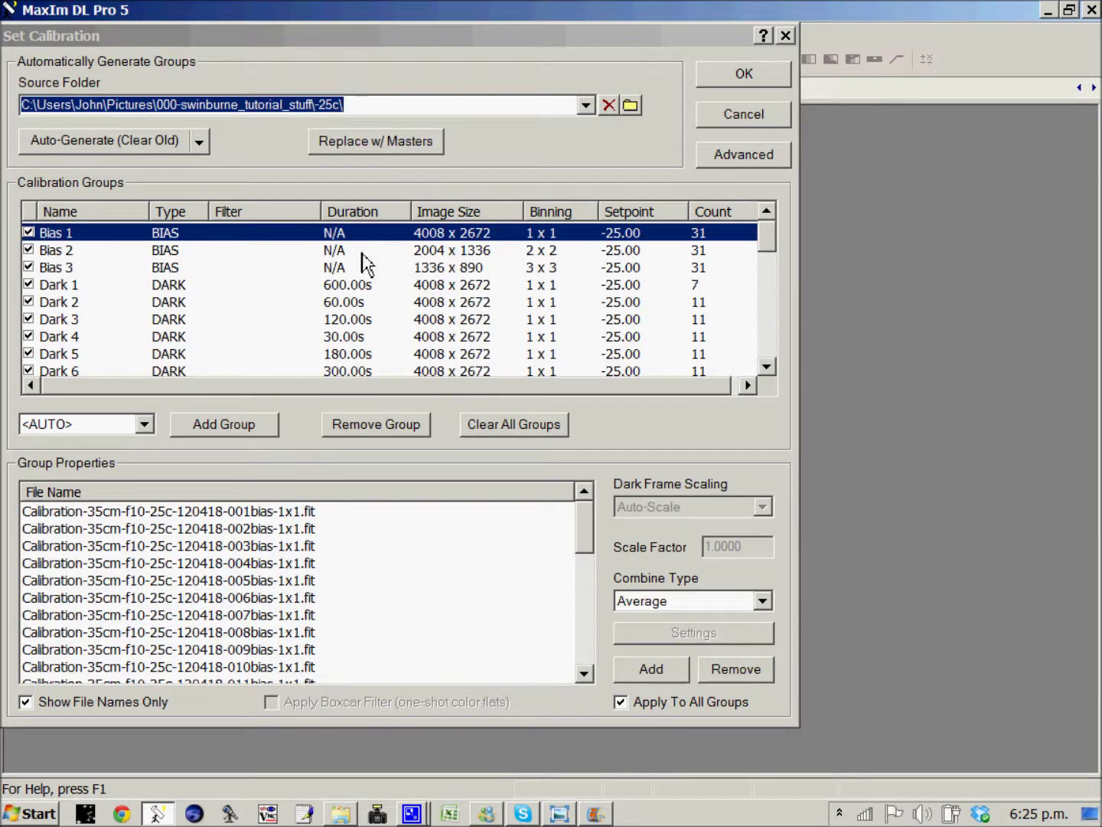
click(65, 257)
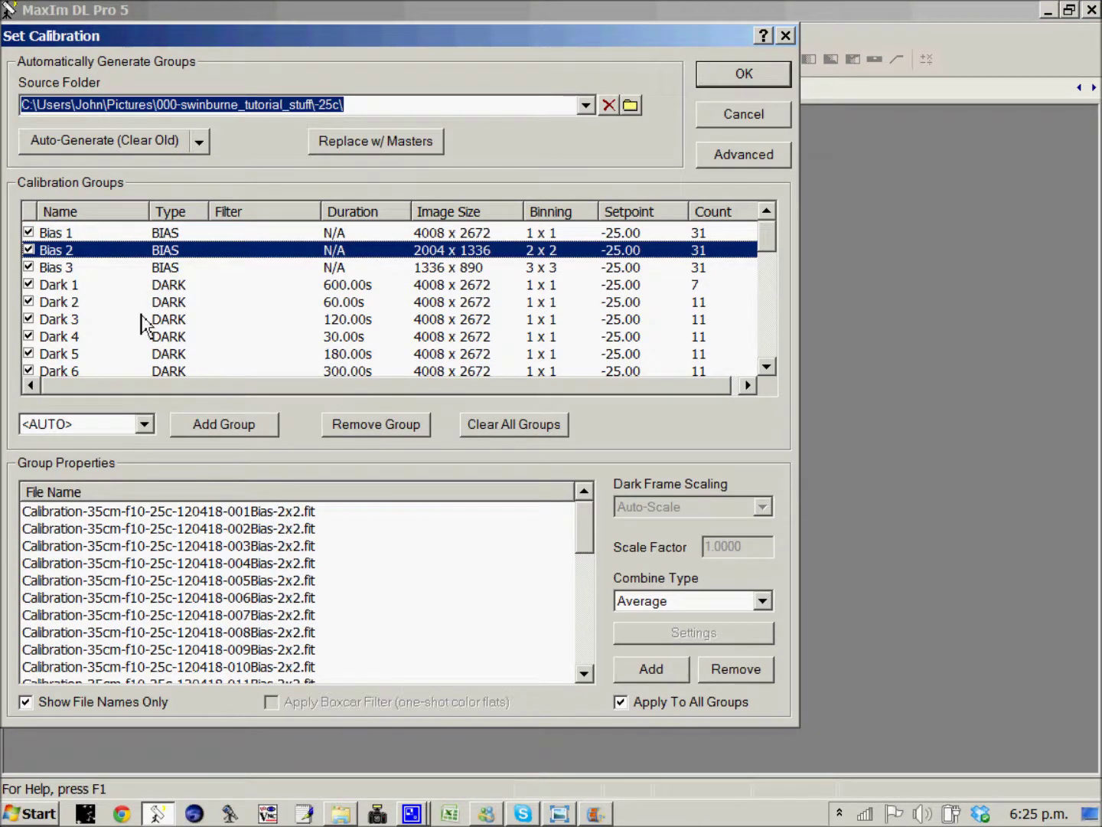
Review the Dark 1 and Dark 3 group files, then replace all groups with master frames.
click(124, 289)
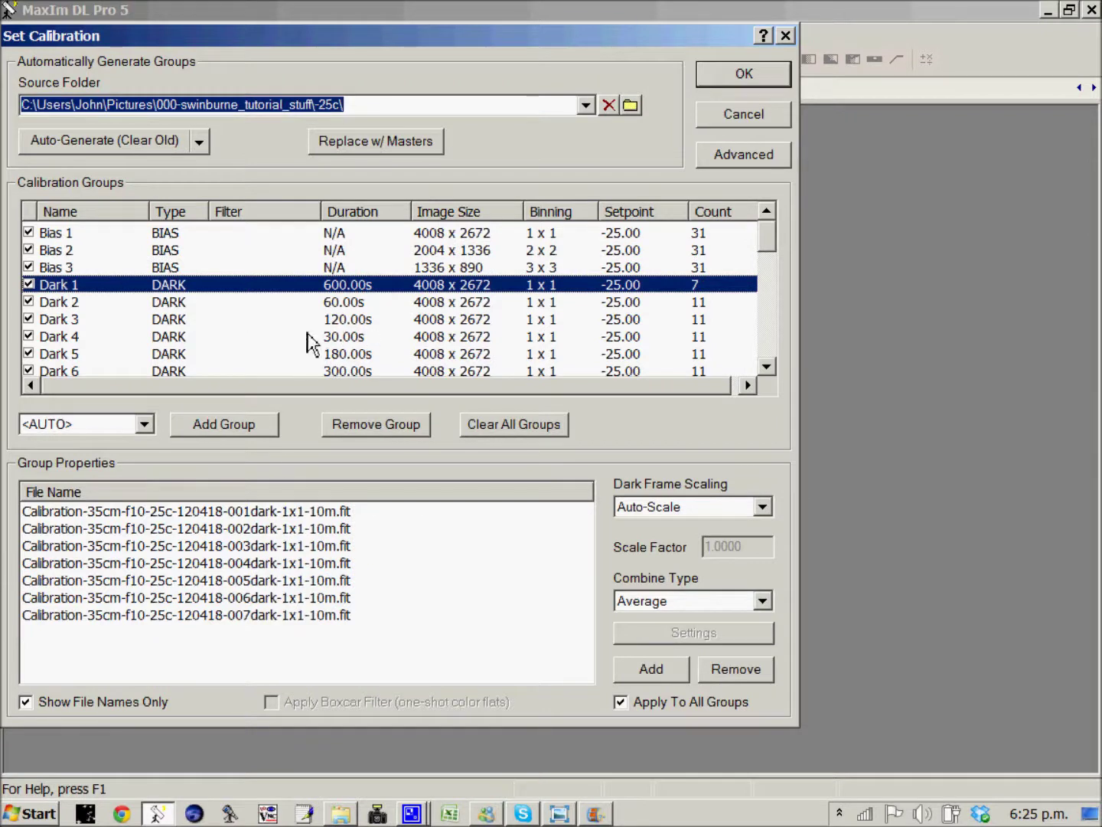
click(163, 321)
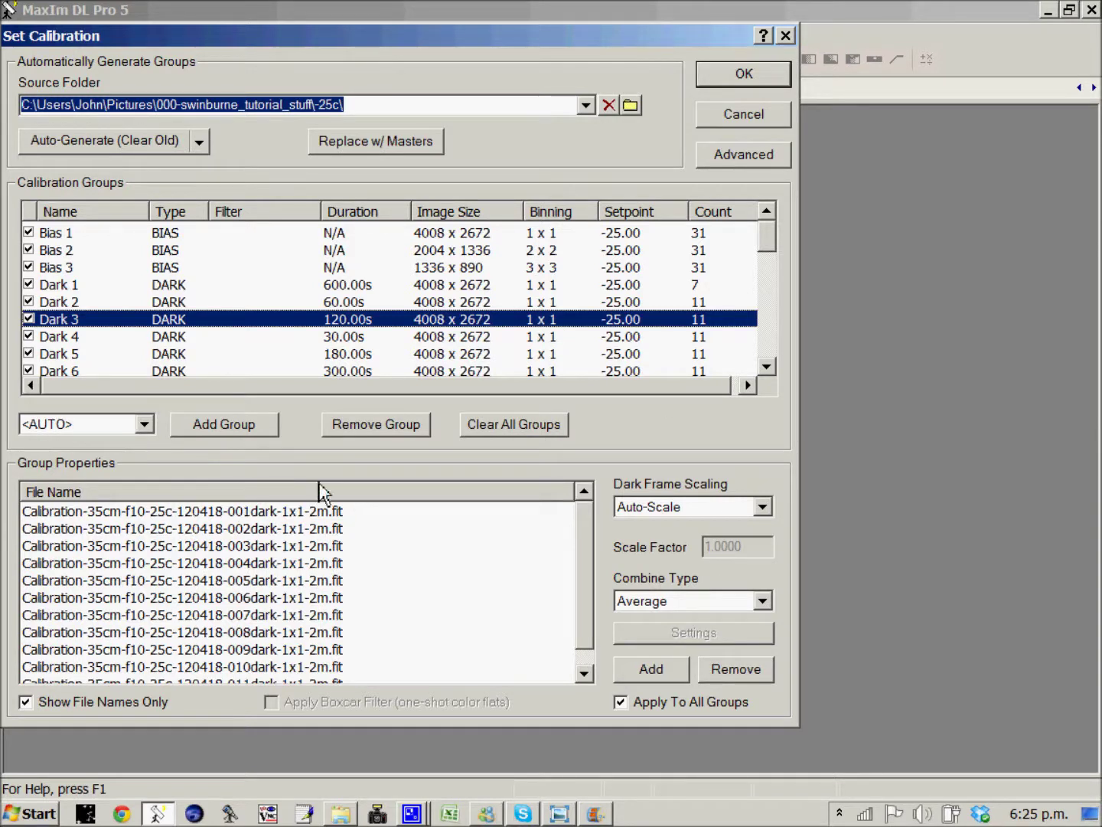
click(346, 156)
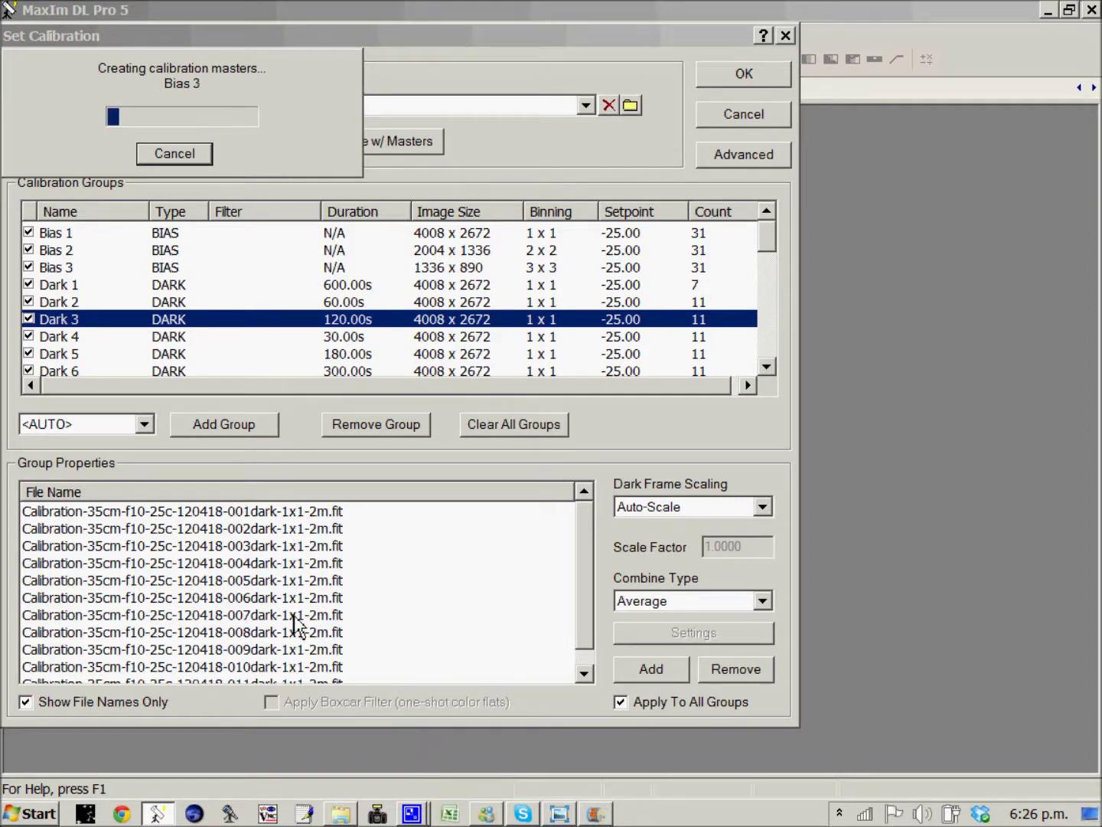
click(411, 814)
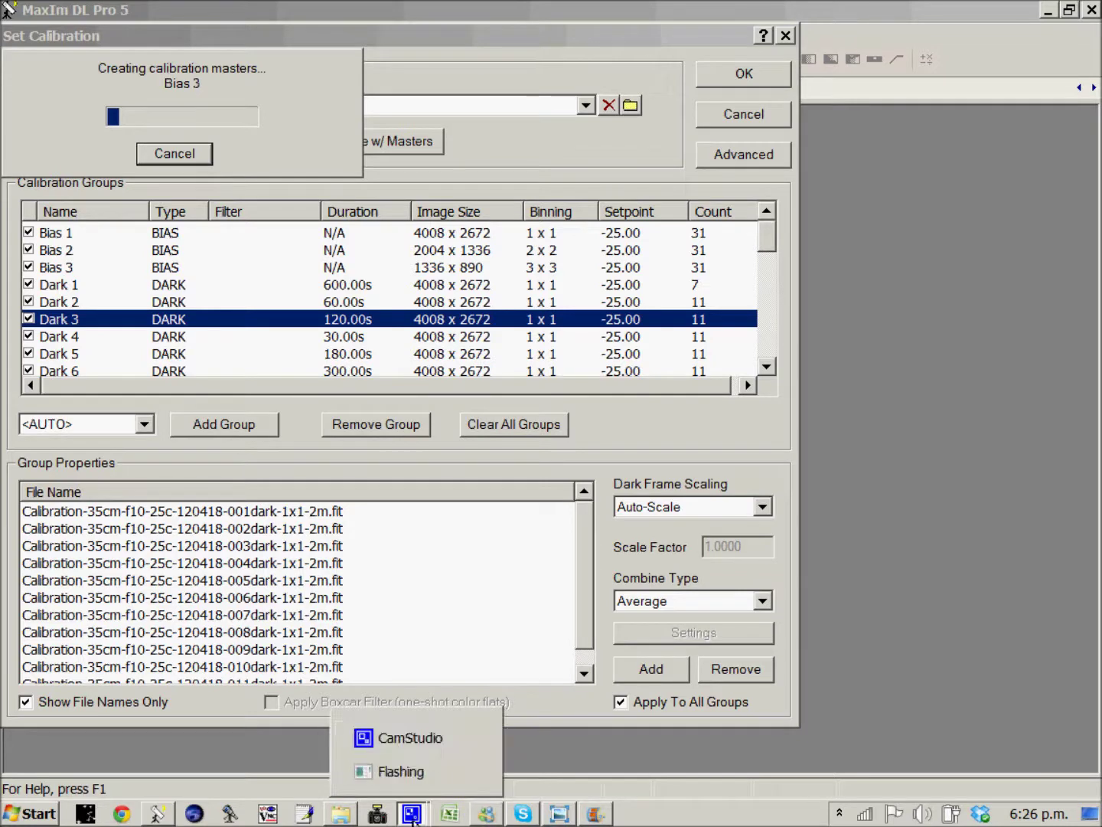
Check the Dark 1, Bias 3, Bias 2 and Flat Blue 2 masters and accept the calibration setup.
click(398, 731)
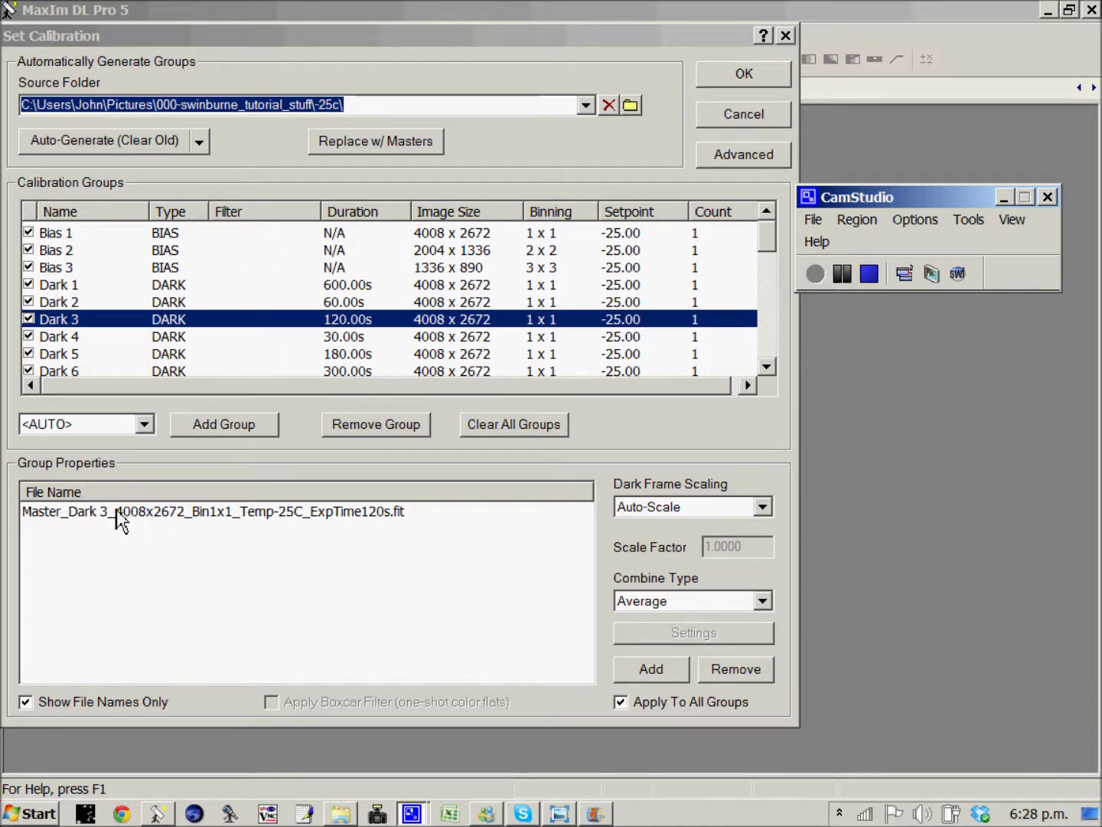
click(61, 286)
click(62, 268)
click(65, 251)
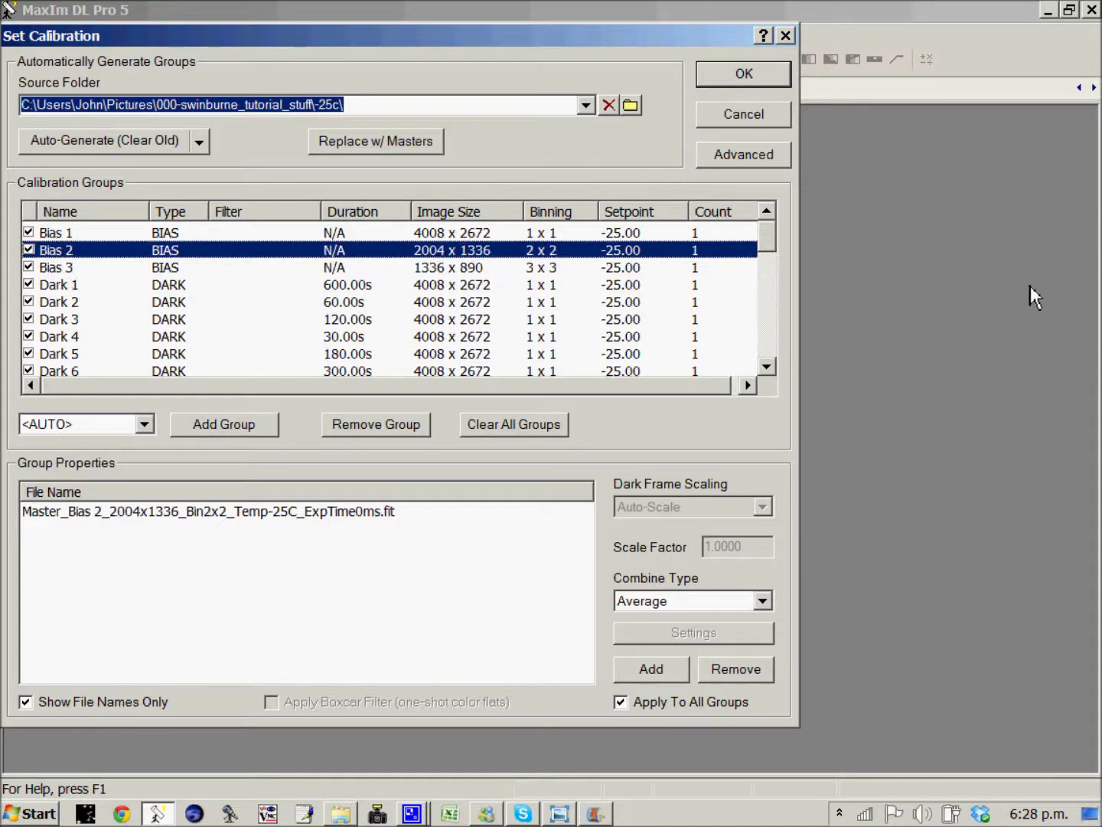
click(770, 335)
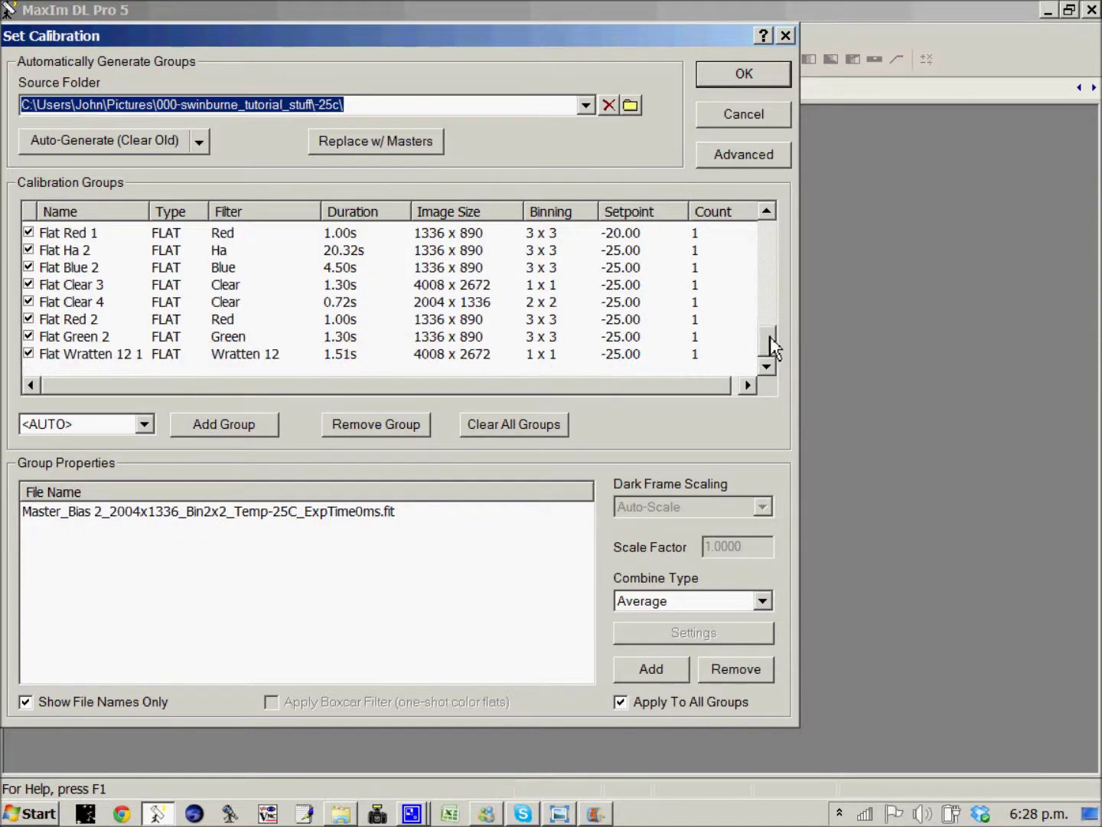
click(97, 268)
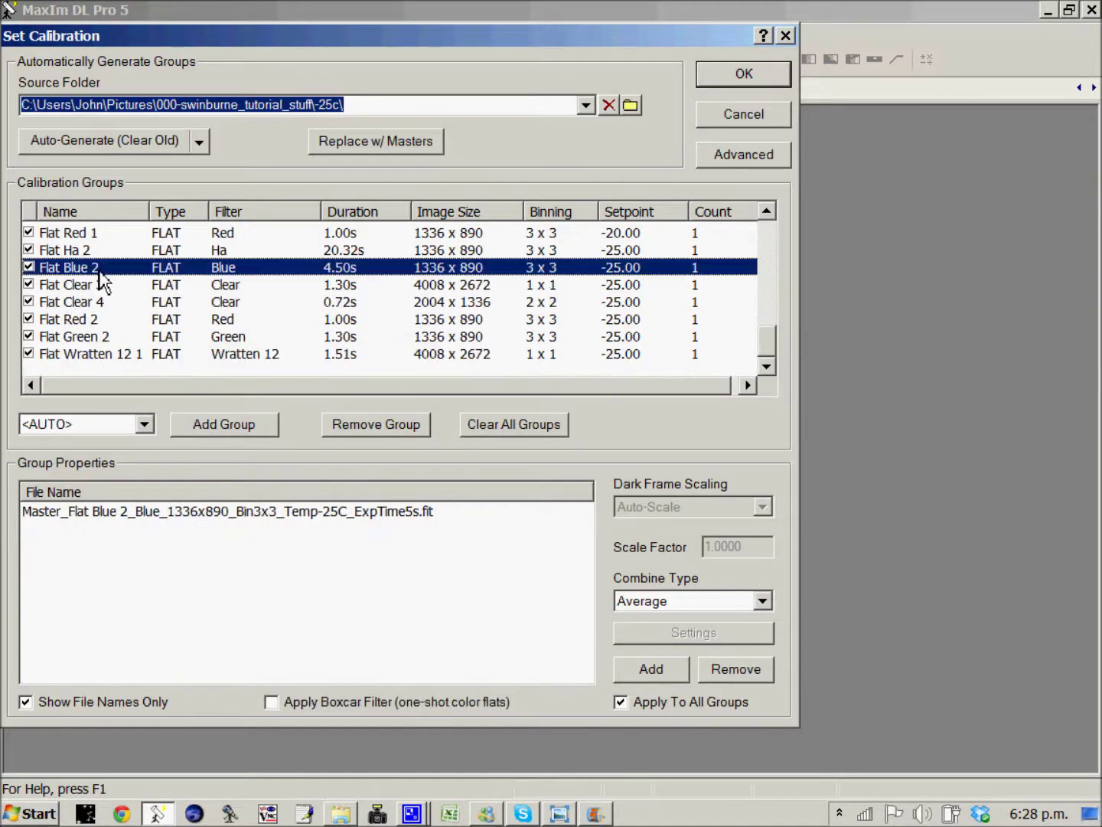
click(771, 78)
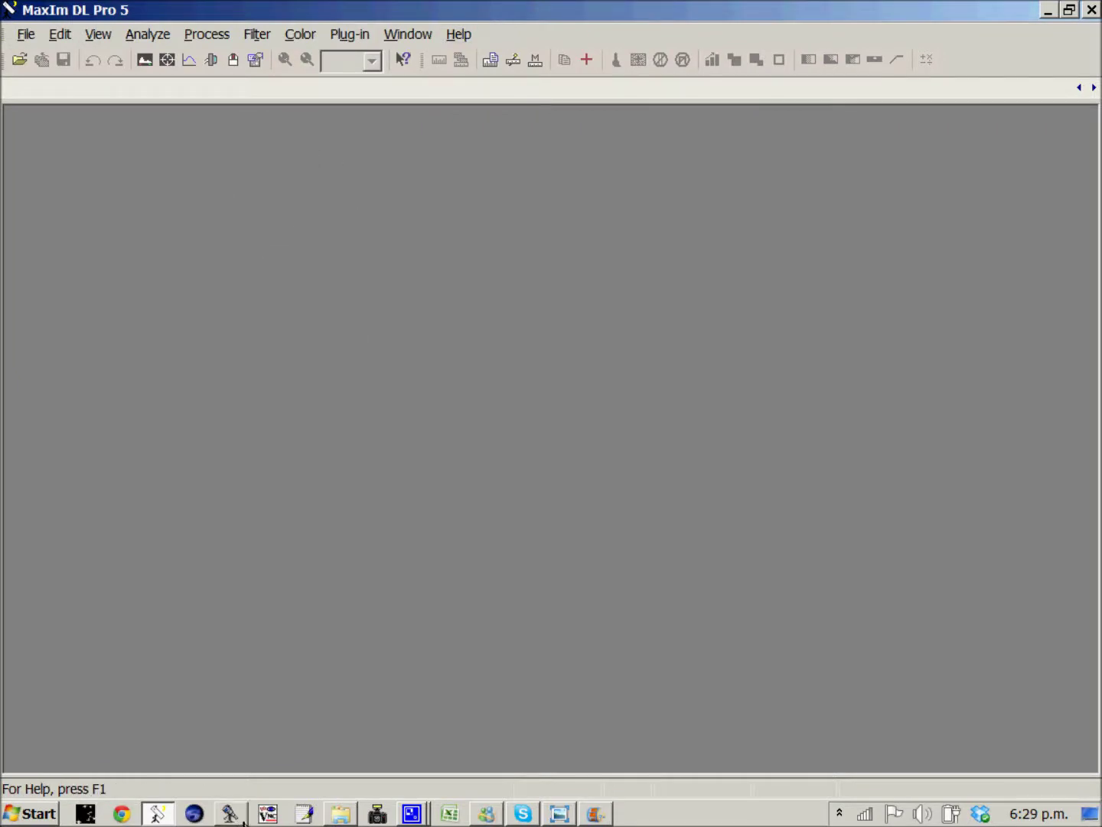
Return to the -25c folder, then bring up CamStudio and the Red 3x3 M65/M66 light frame.
click(339, 818)
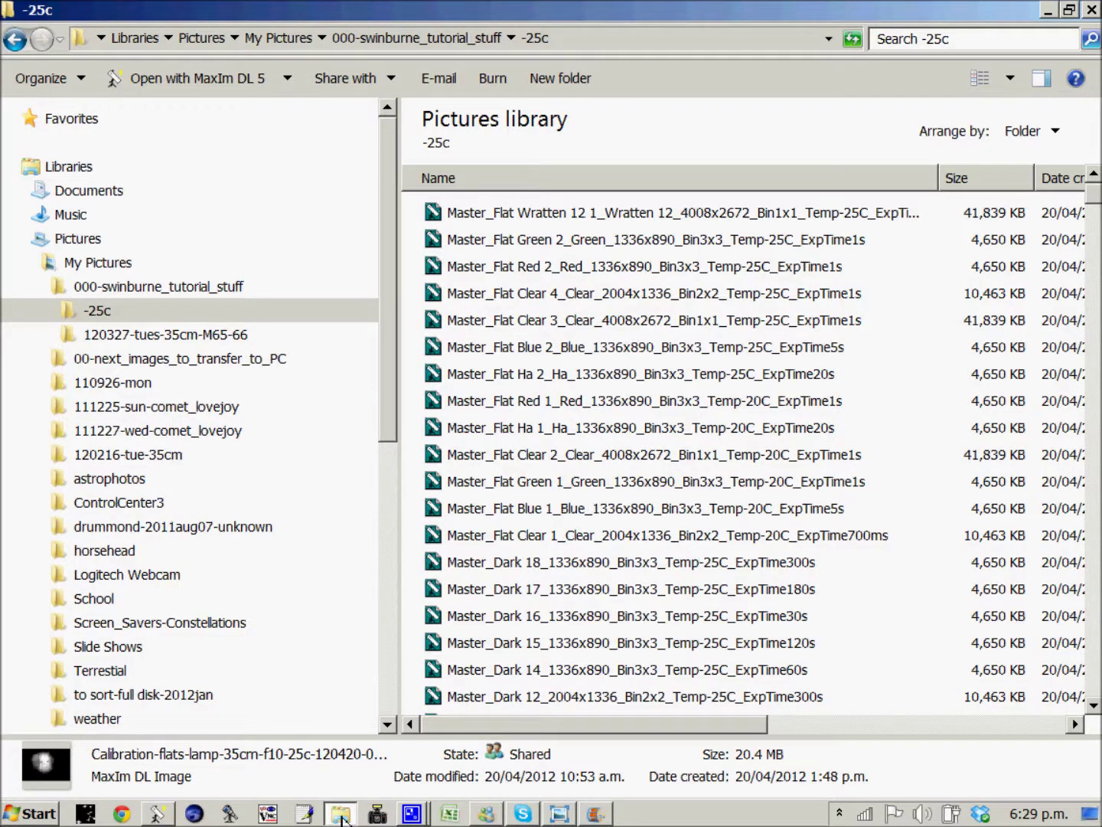
mouse_move(424, 823)
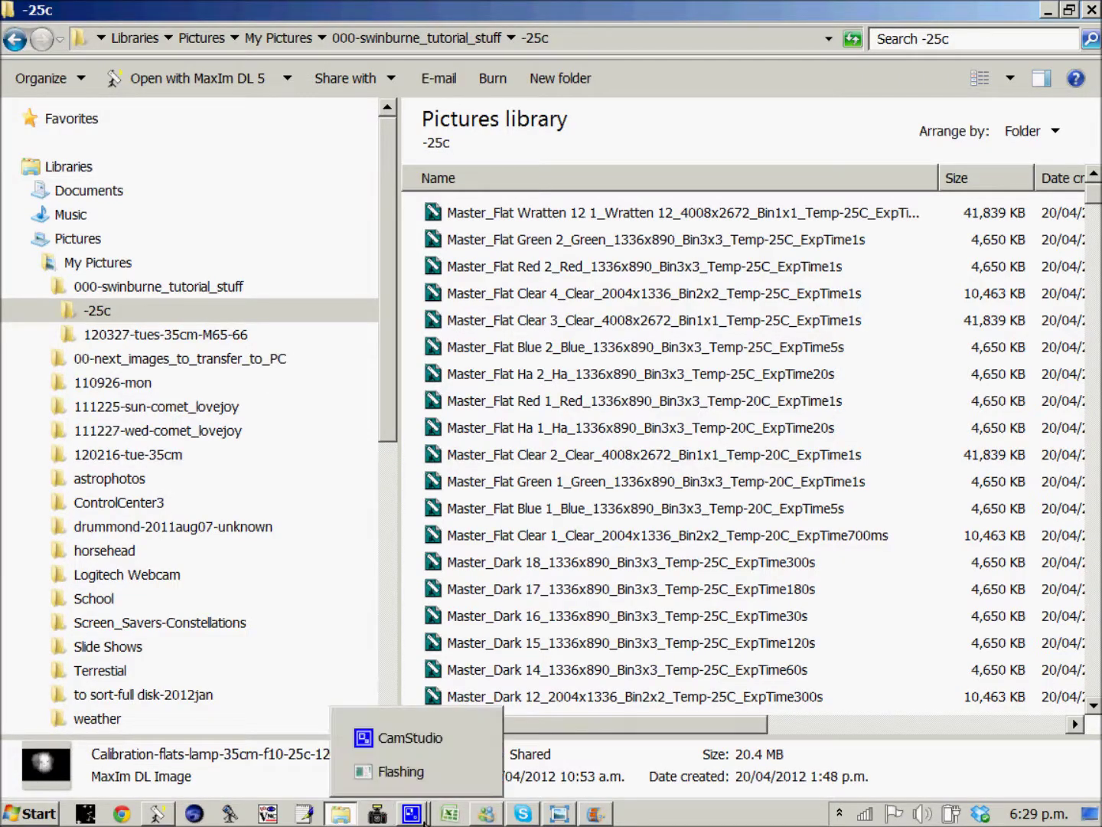
click(392, 739)
click(843, 274)
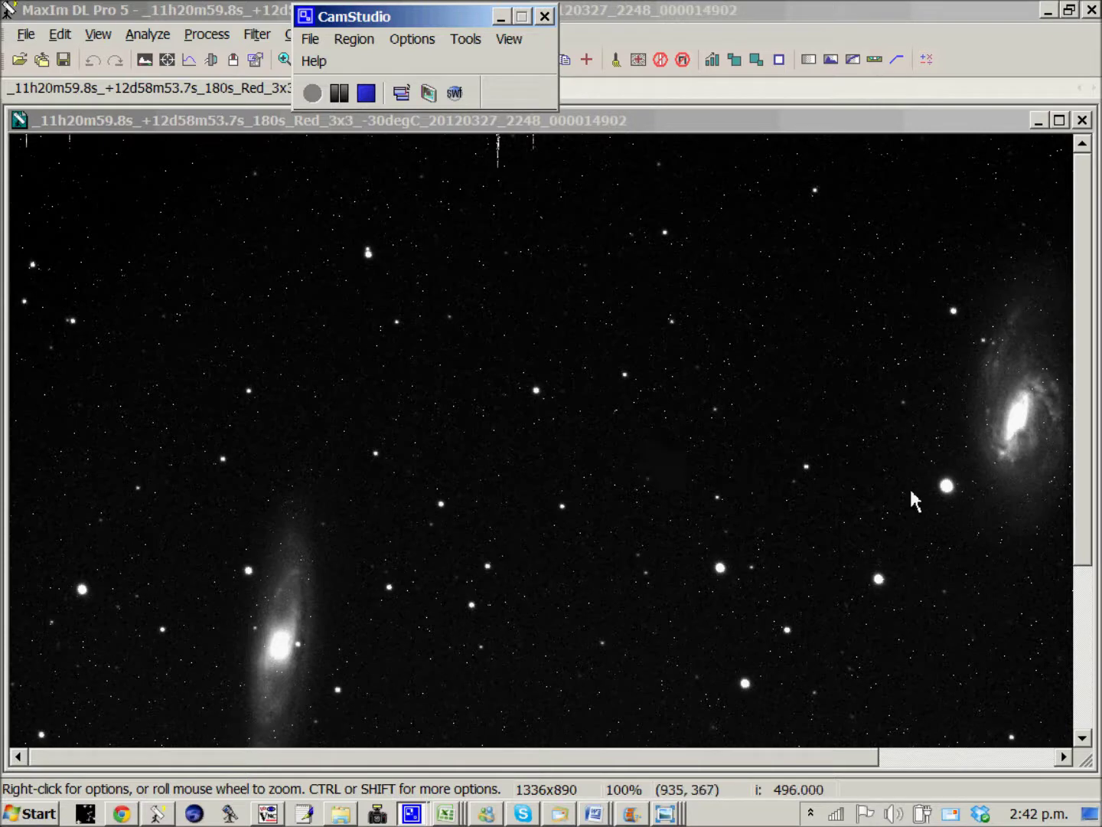
Move CamStudio off the menus, view the light frame at 50%, 100% and 200%, then open Batch Process.
drag(384, 16, 734, 23)
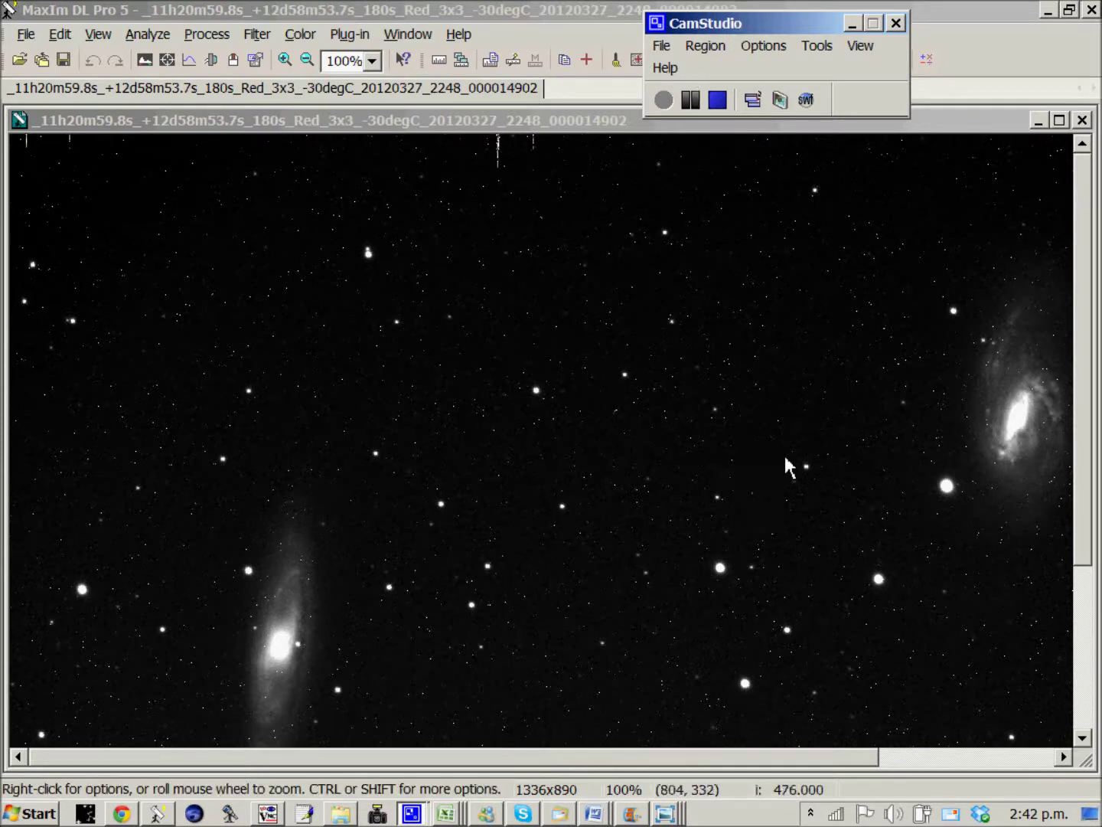
click(306, 60)
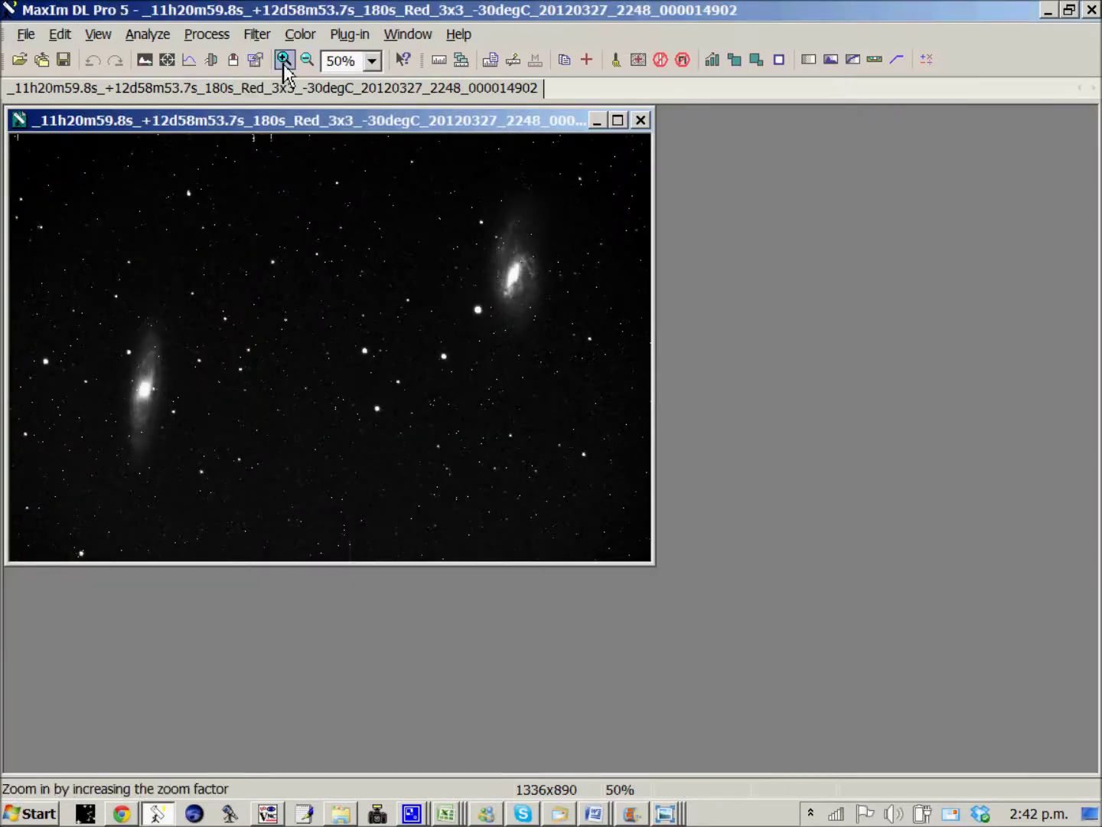
click(283, 61)
click(283, 61)
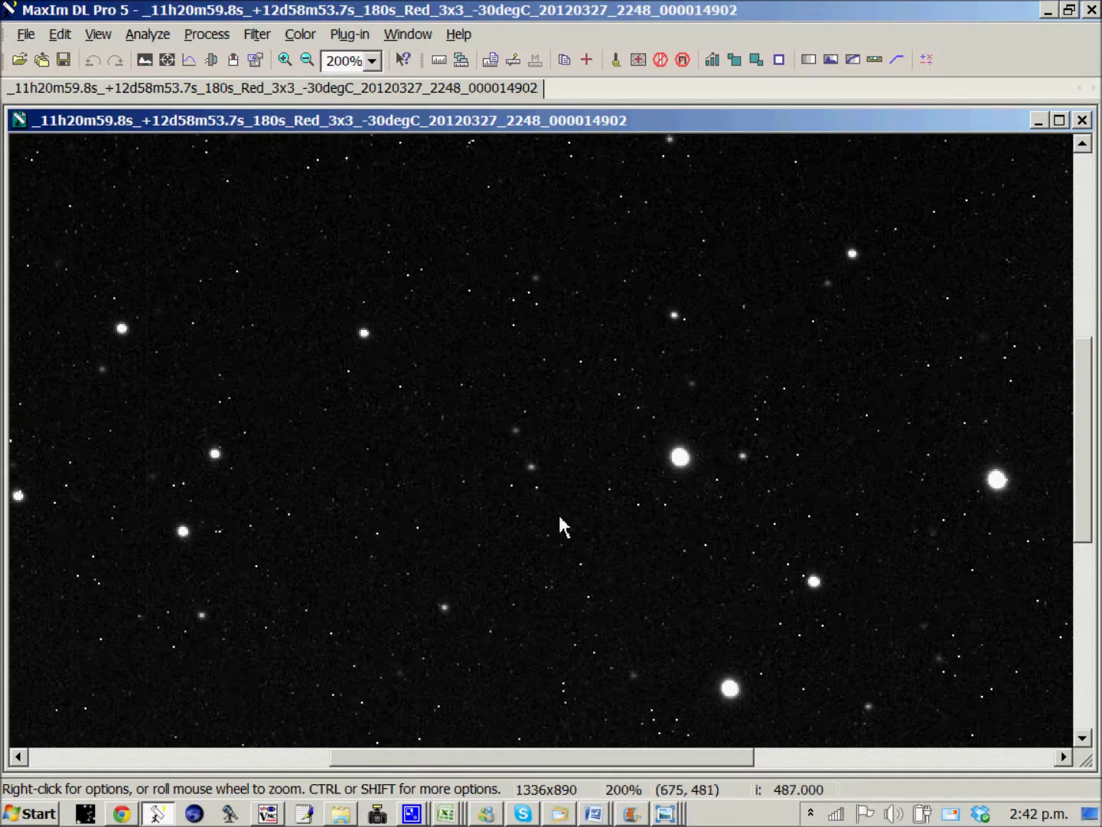
scroll(560, 518, down, 2)
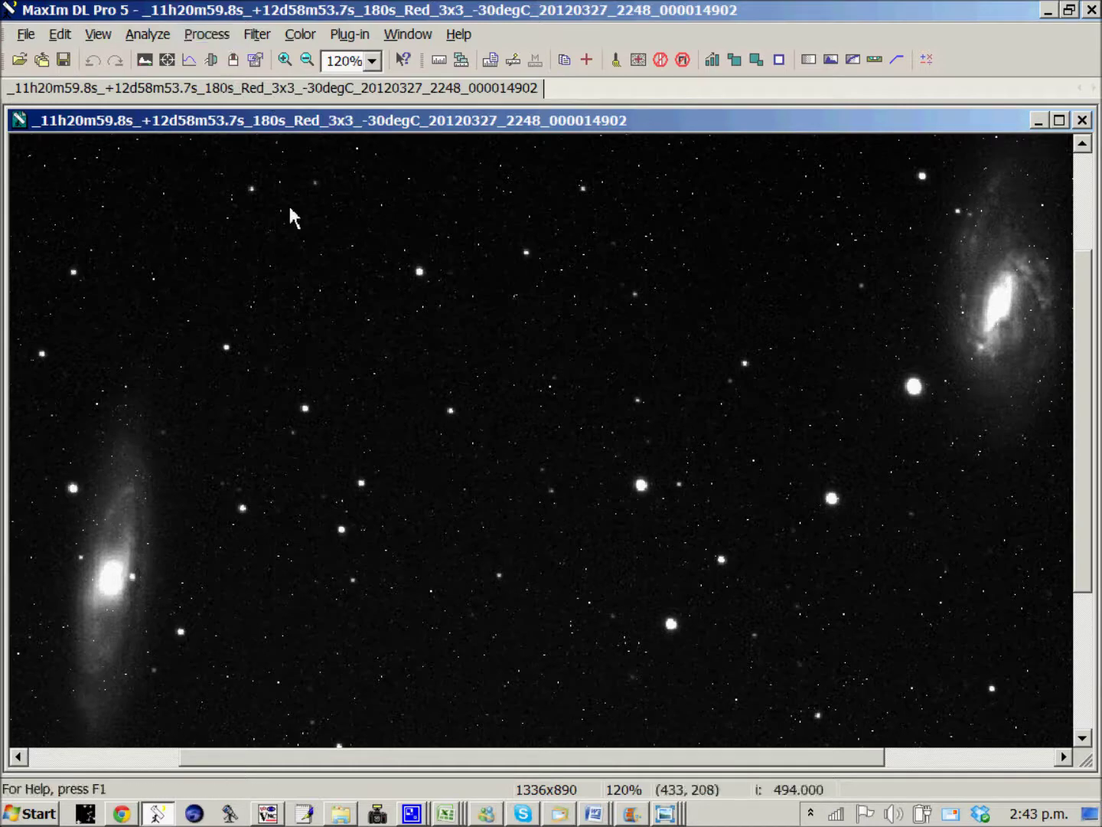
key(ctrl+b)
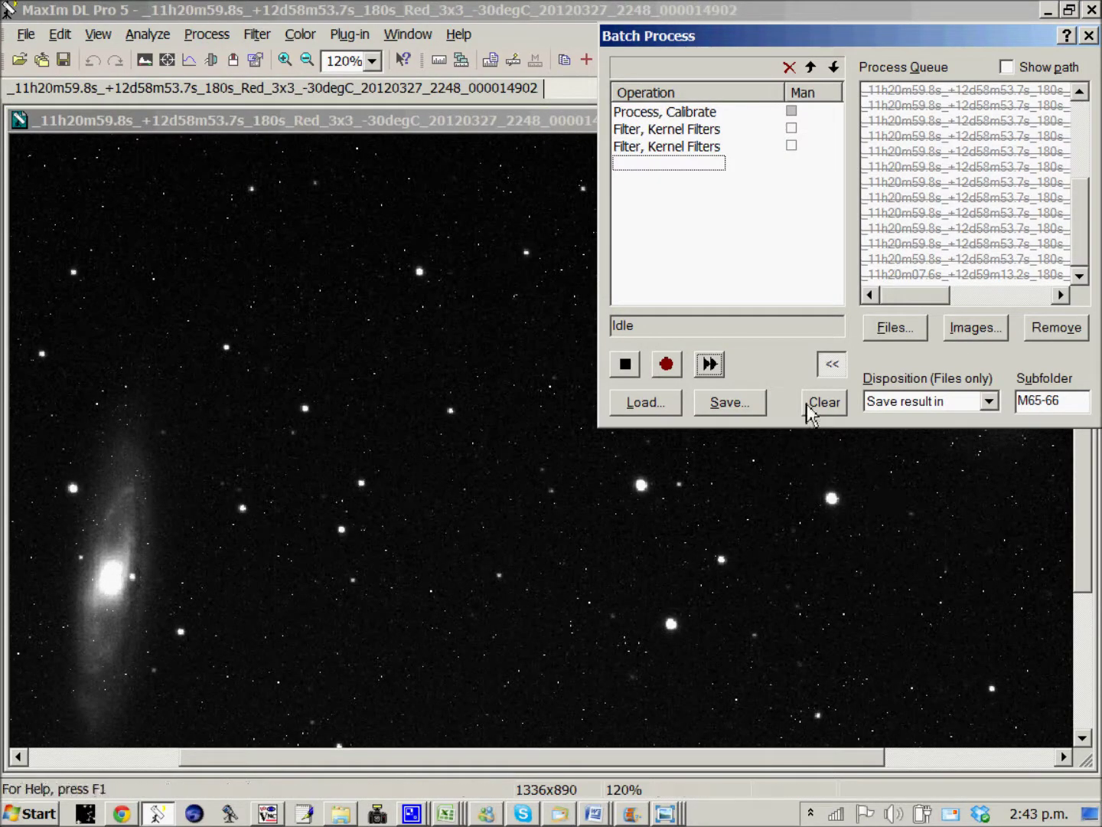
Clear the old batch list and start recording a new sequence with Calibrate as the first step.
click(812, 405)
click(849, 285)
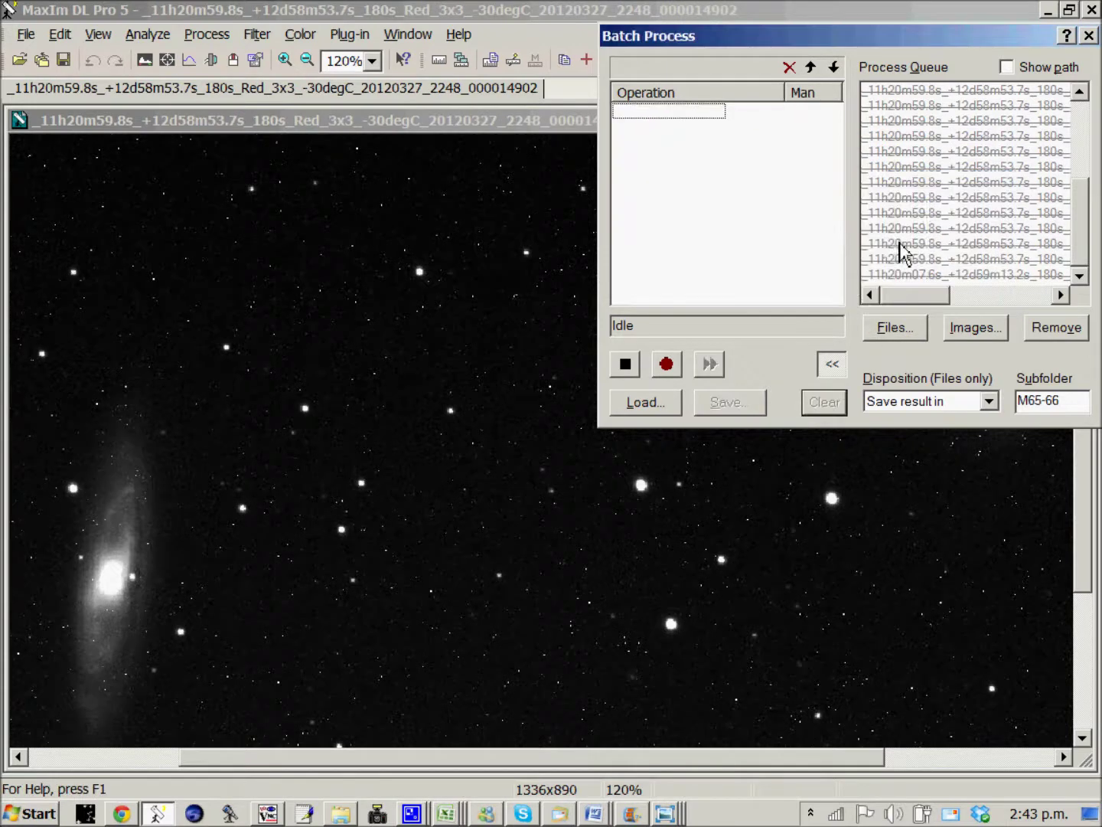
click(675, 365)
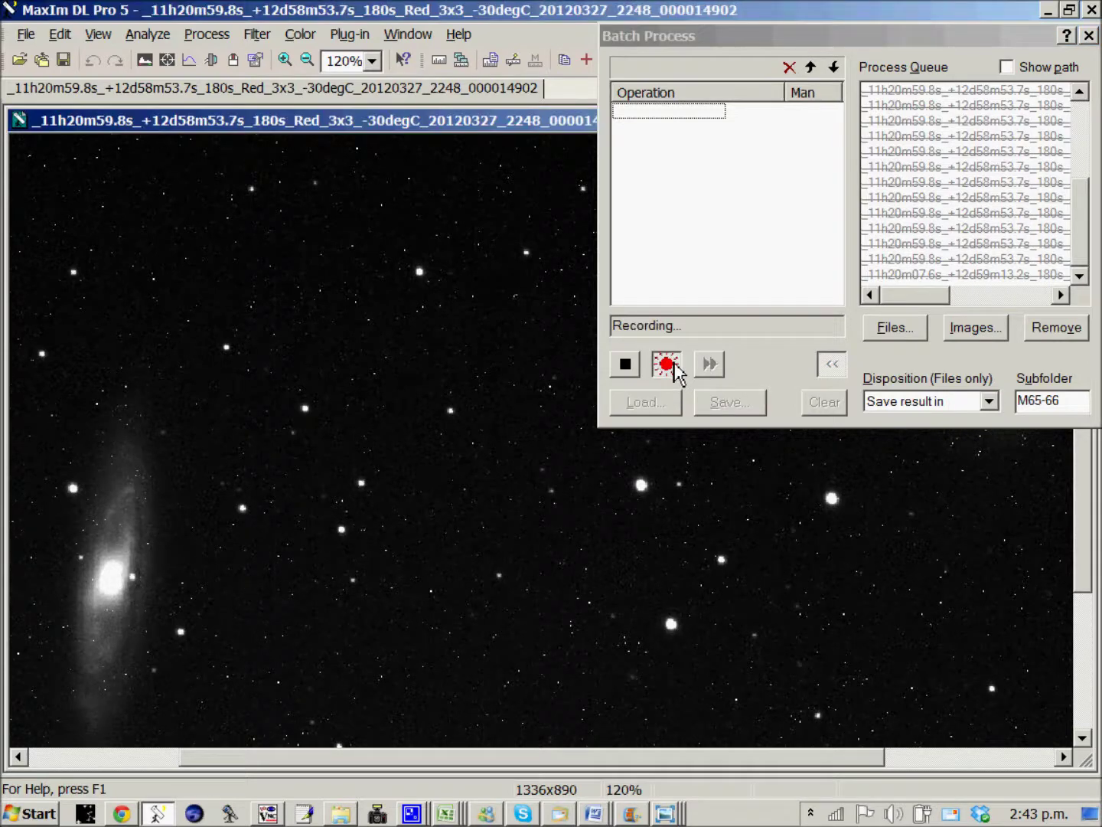
click(205, 35)
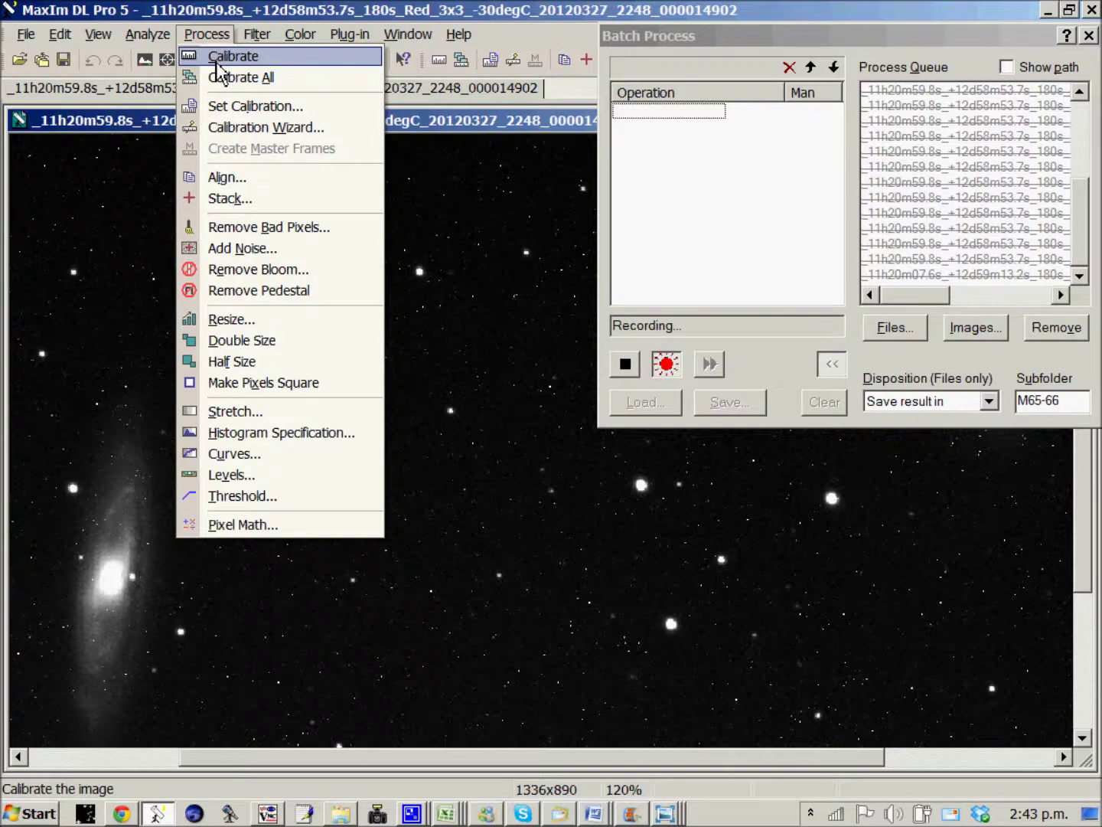
click(219, 57)
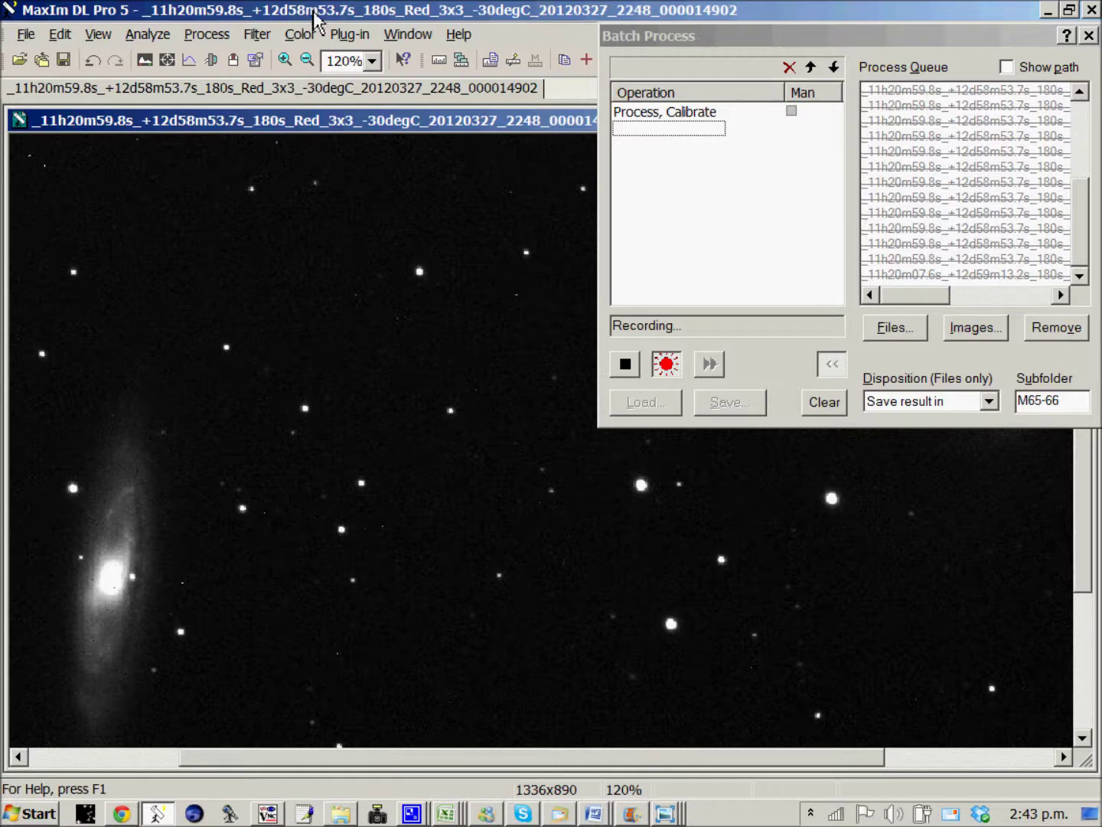
Record a Dead Pixel kernel filter at 80% and a Hot Pixel filter at 20%, then stop recording.
click(257, 39)
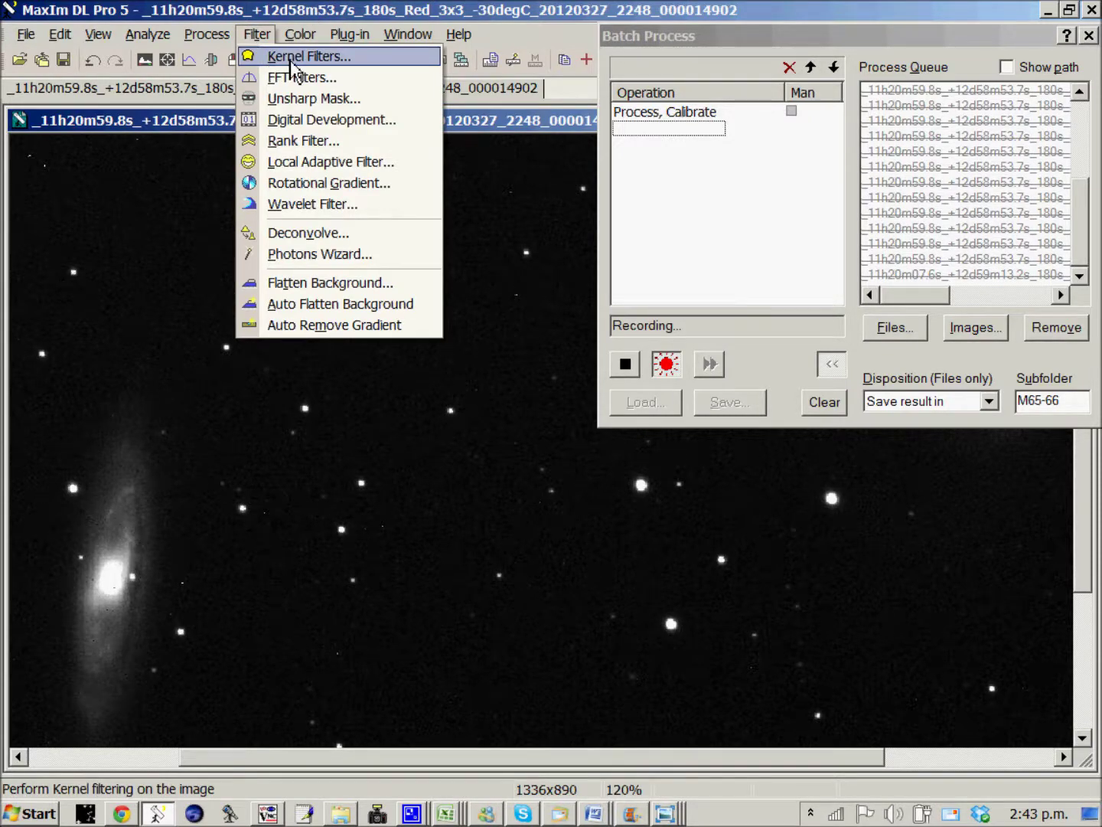
click(271, 58)
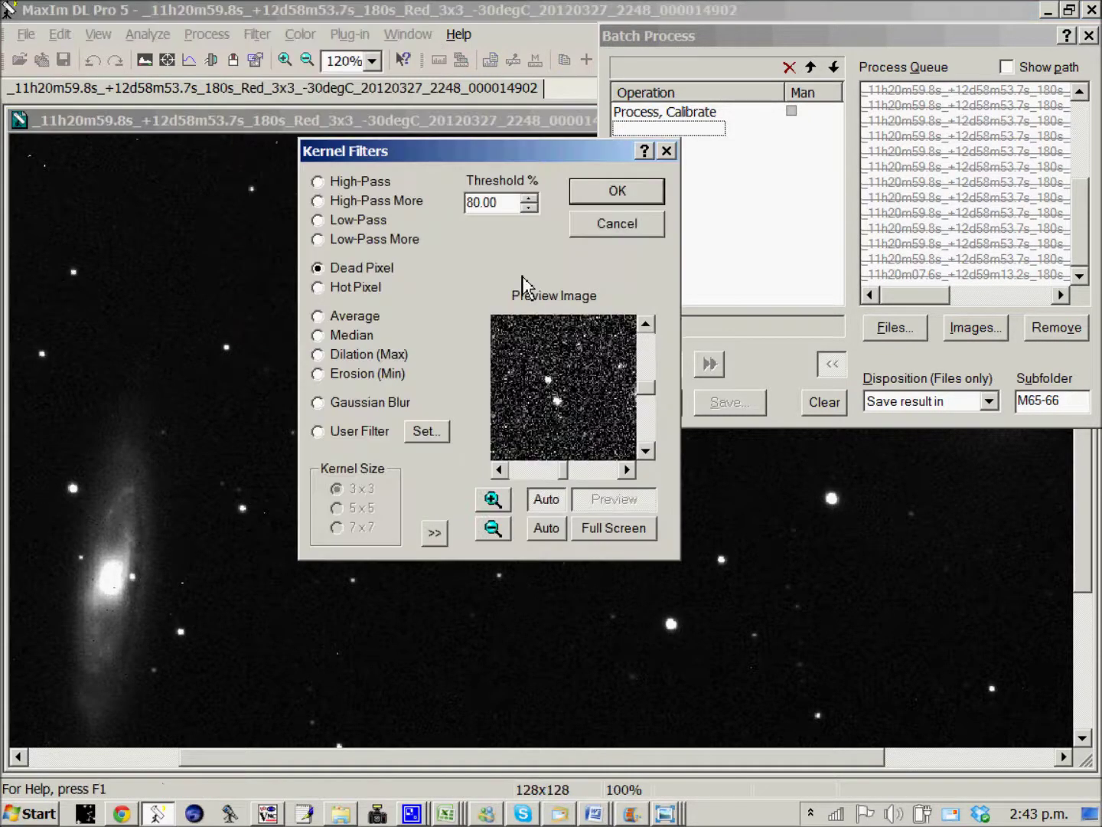
click(619, 191)
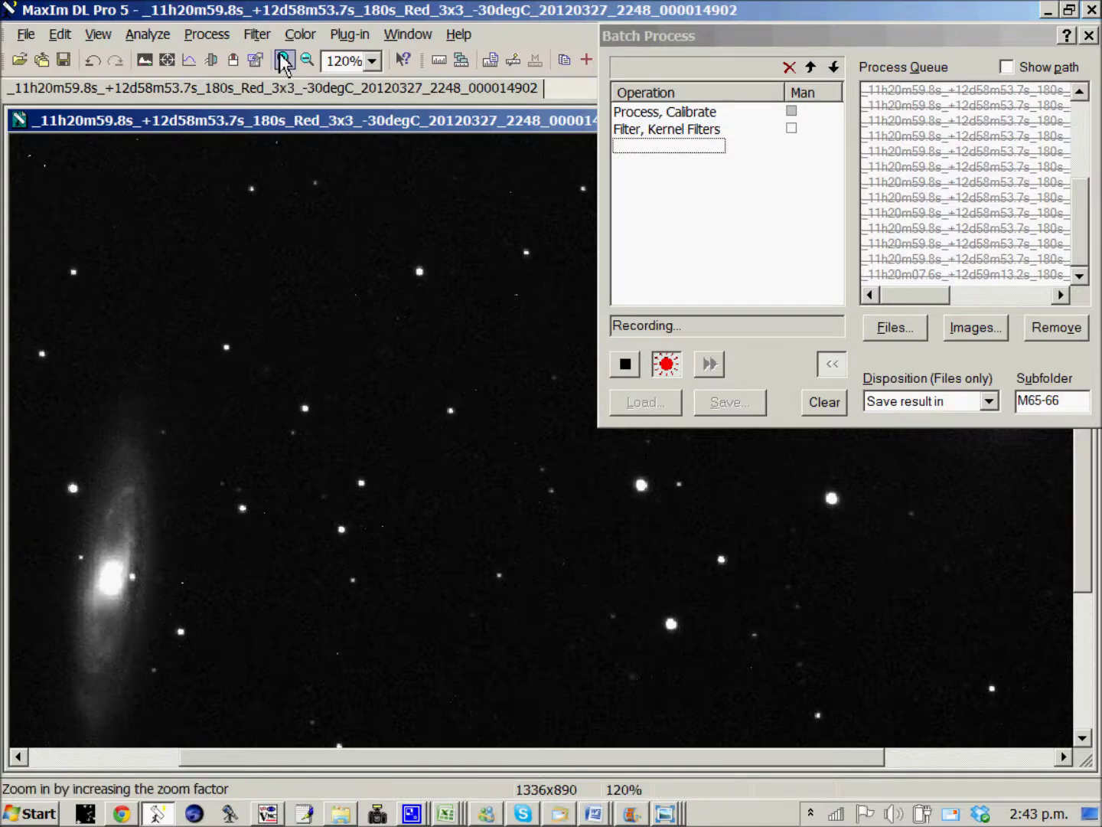
click(258, 34)
click(306, 56)
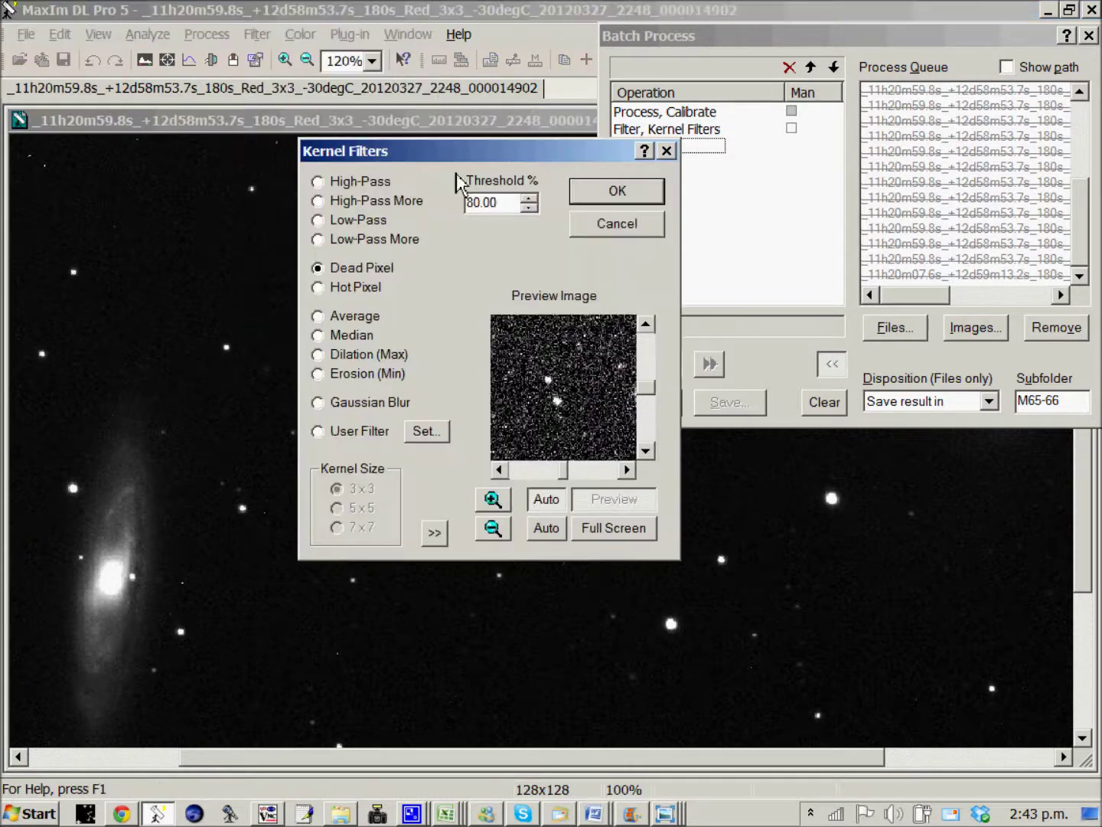
click(319, 287)
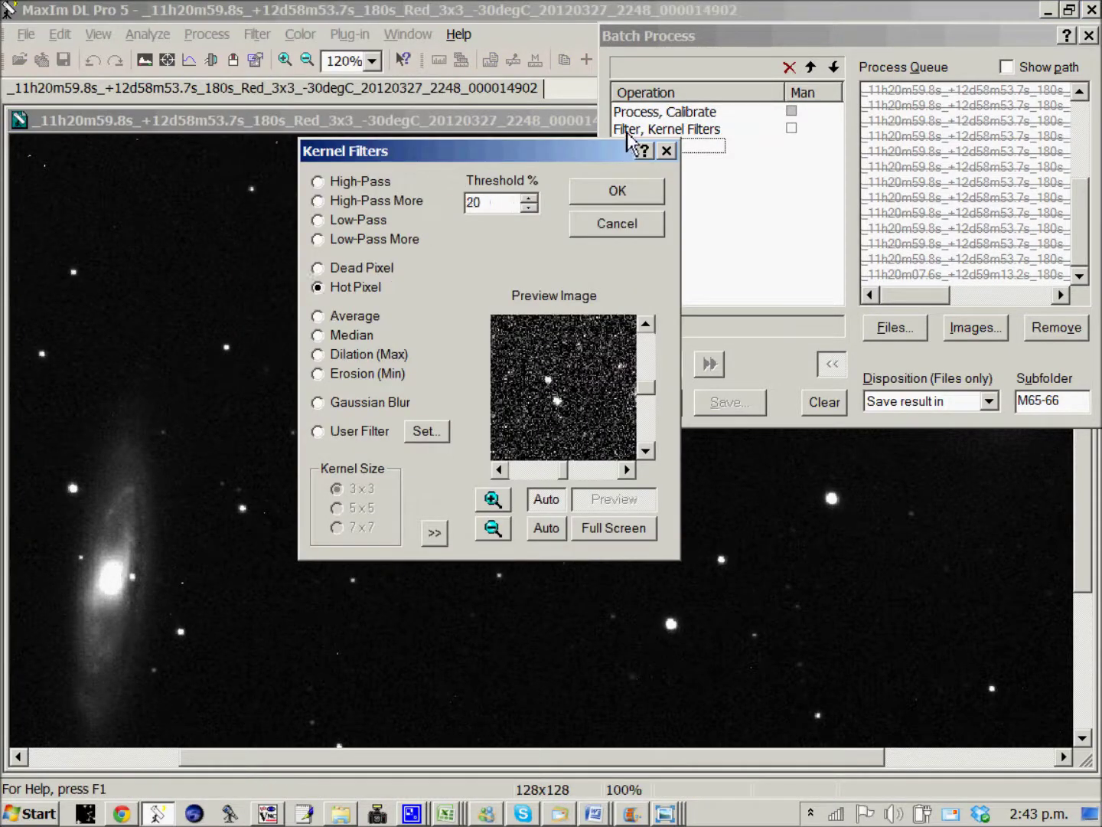
click(612, 193)
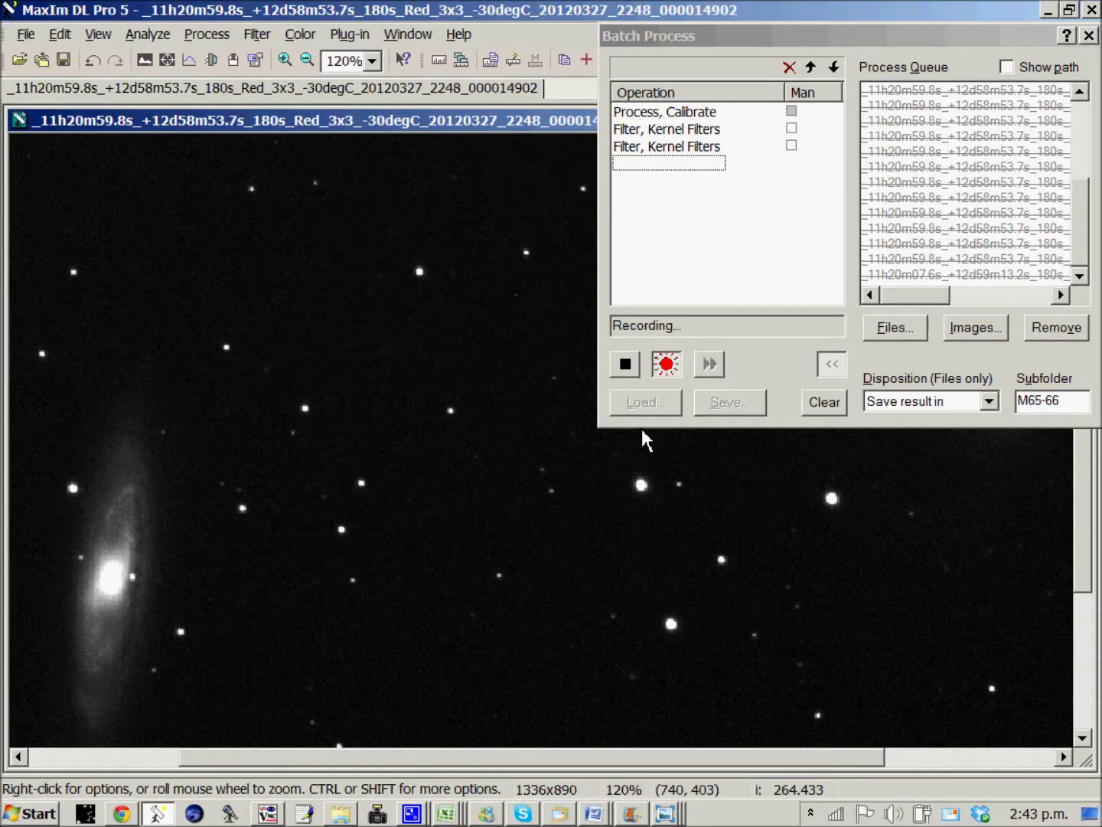
click(626, 365)
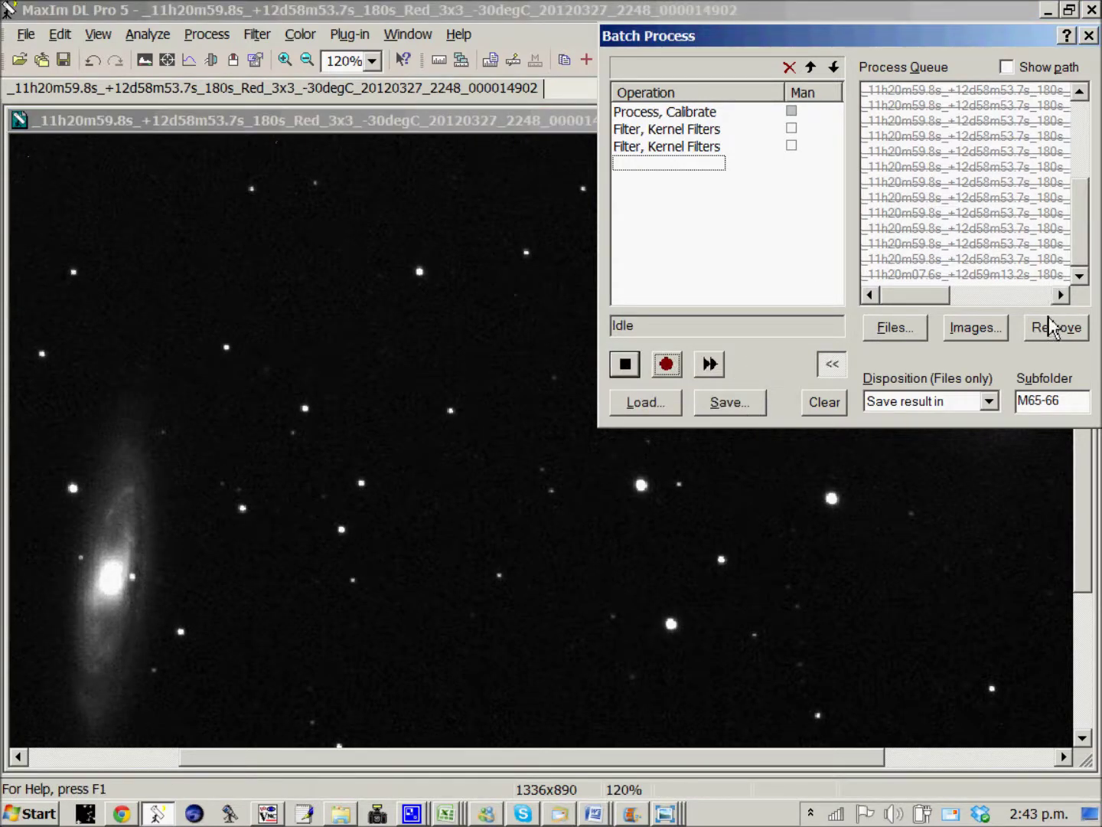
Replace the queue with all 24 light frames from 120327-tues-35cm-M65-66 and run the batch.
click(882, 331)
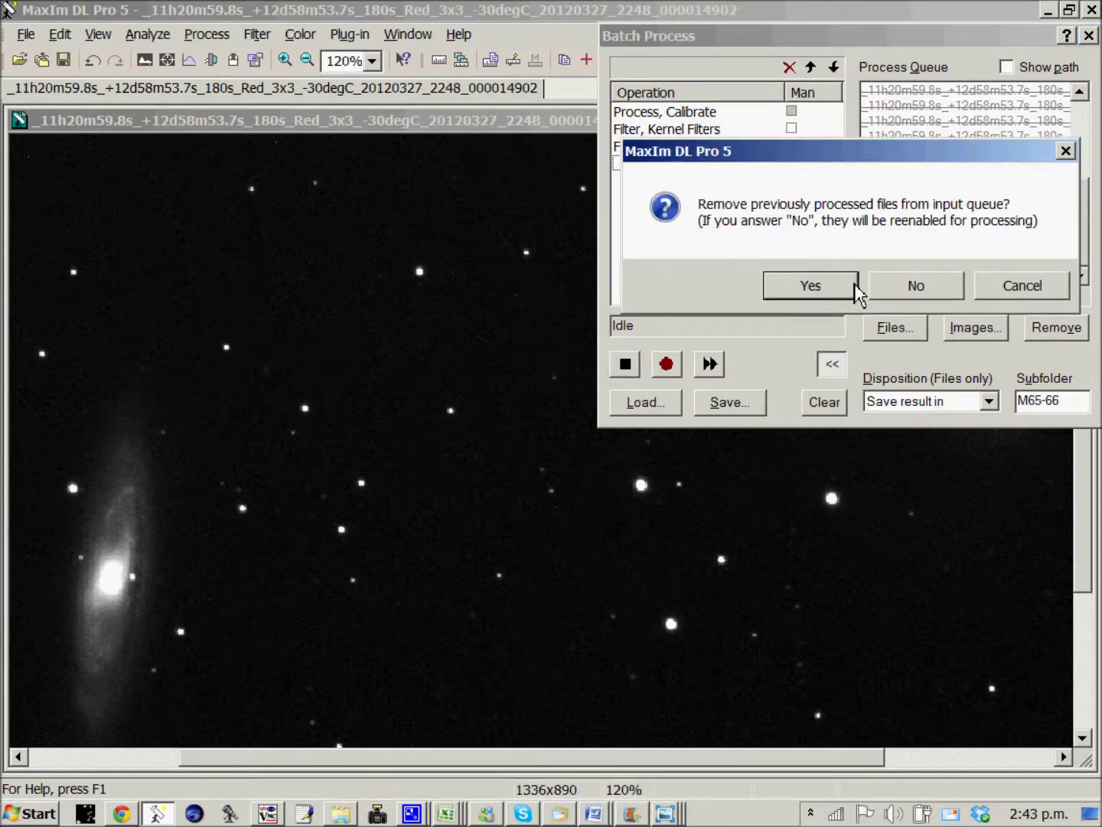
click(855, 285)
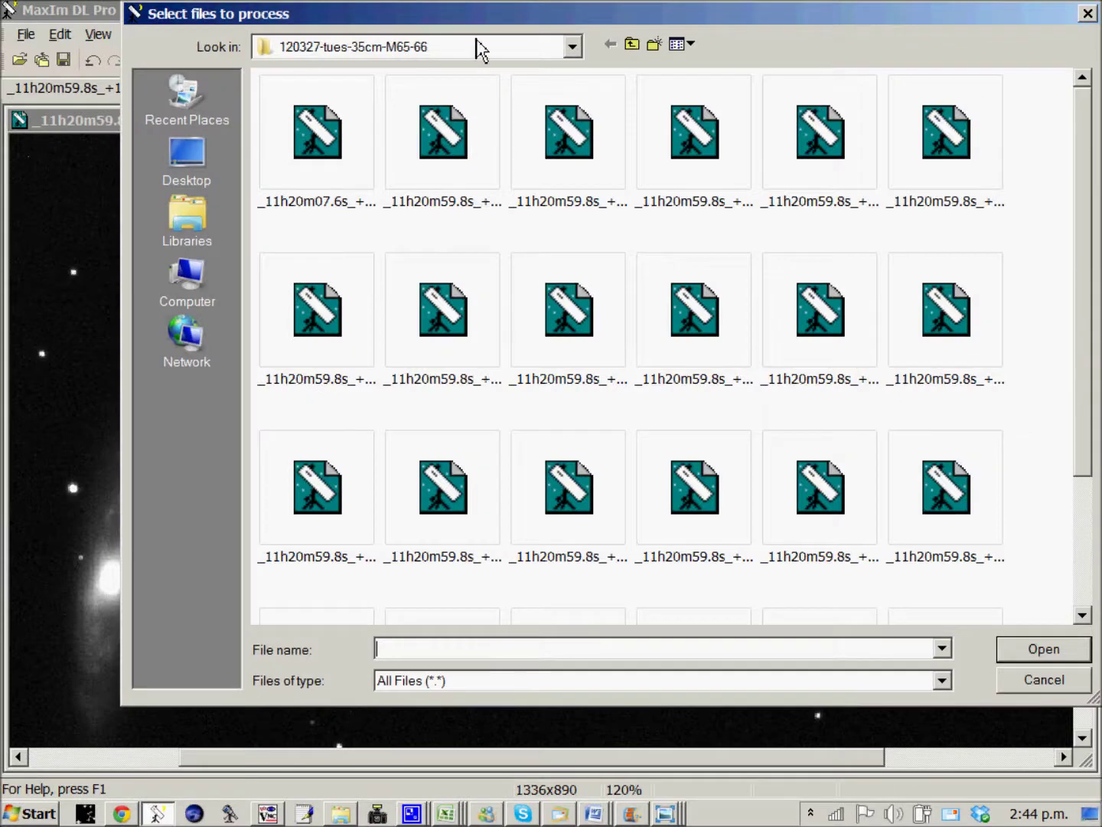
click(337, 165)
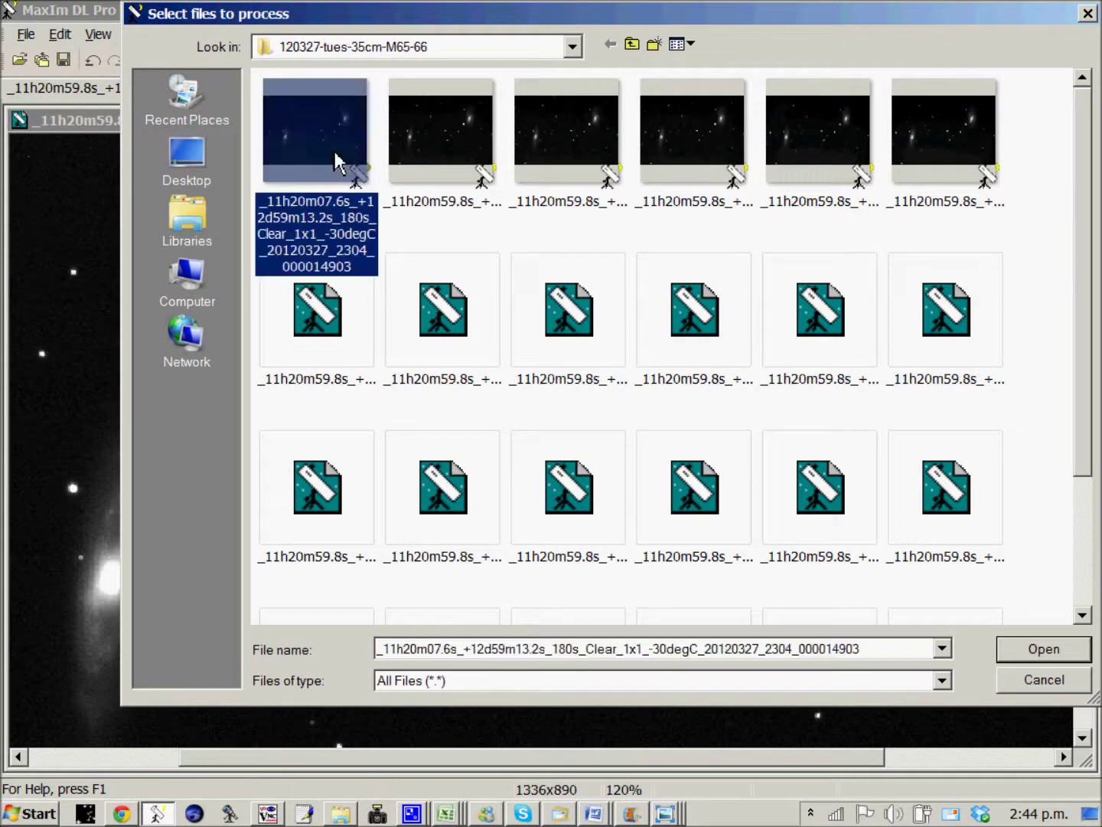
drag(1093, 232, 1094, 484)
shift+click(974, 484)
click(1059, 655)
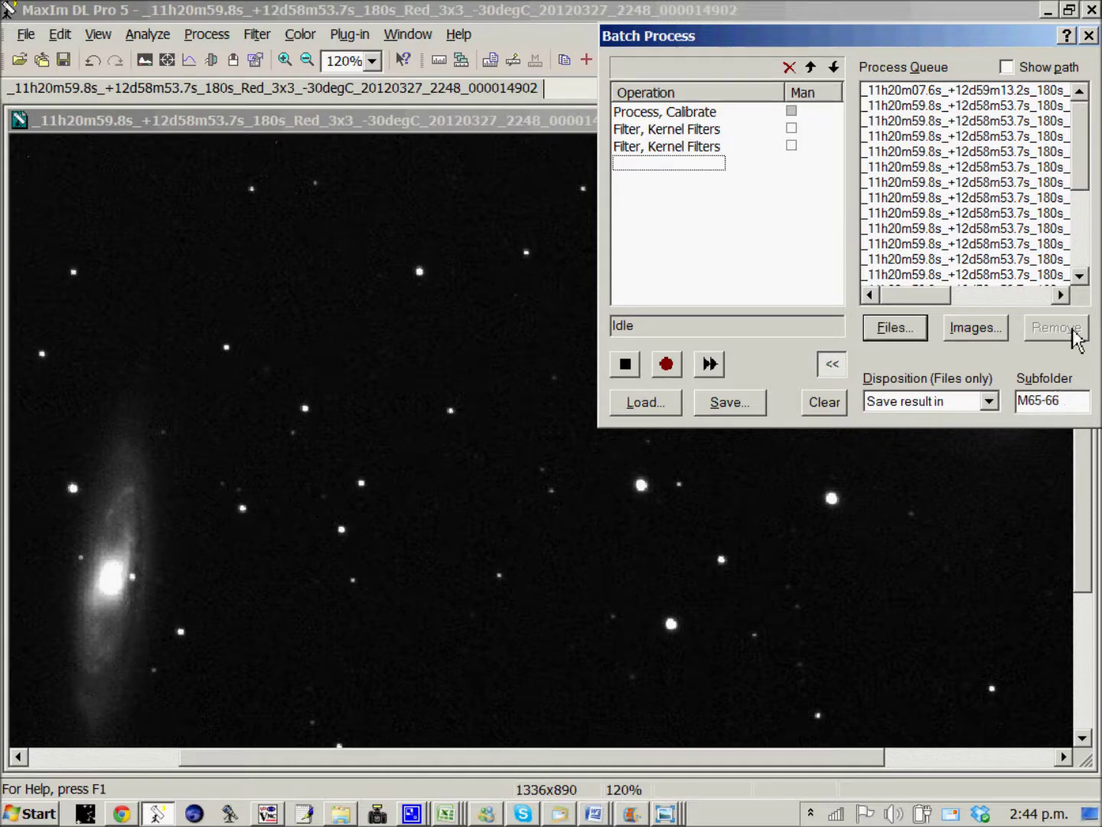
click(718, 367)
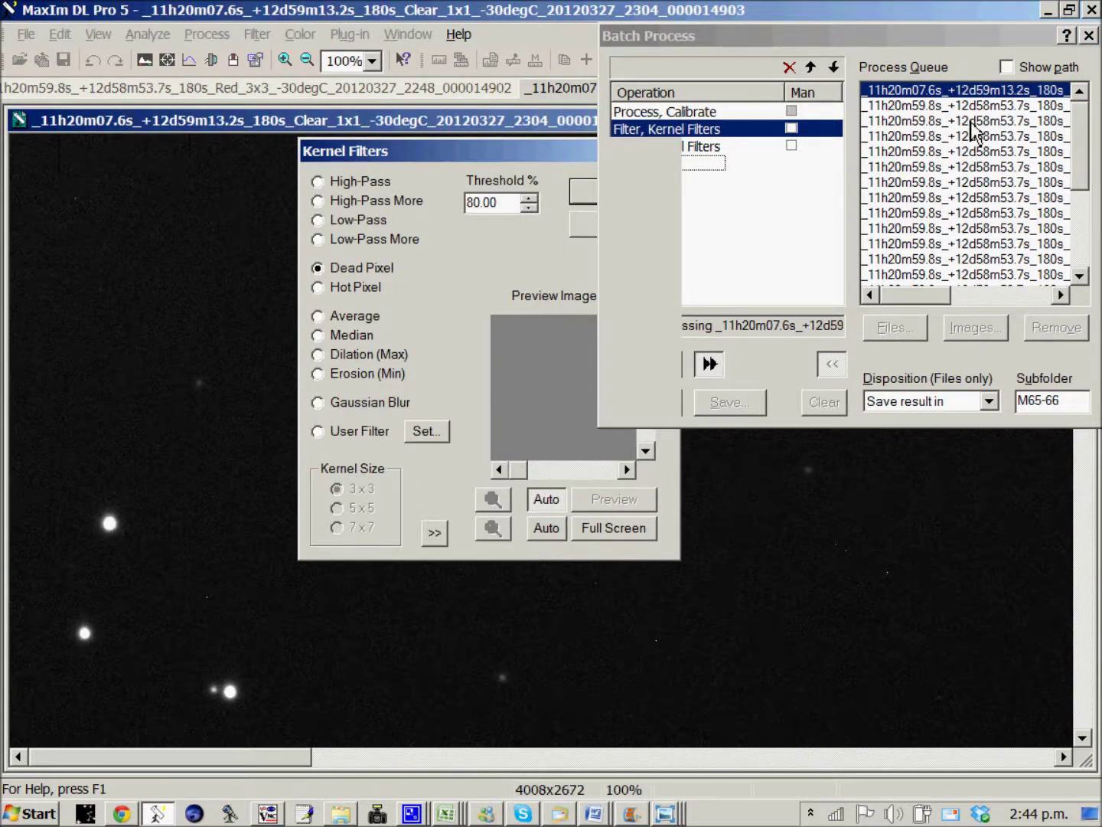
Accept each Dead Pixel and Hot Pixel Kernel Filters prompt until all 24 frames finish processing.
key(Return)
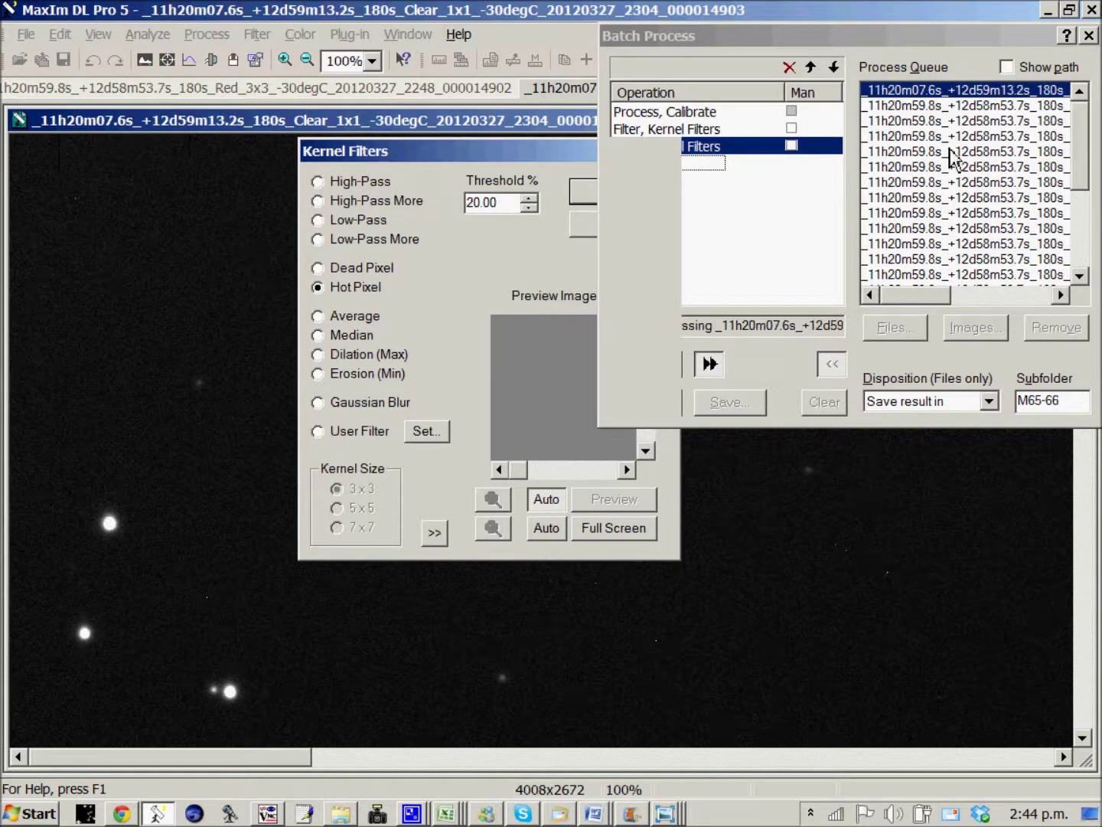
key(Return)
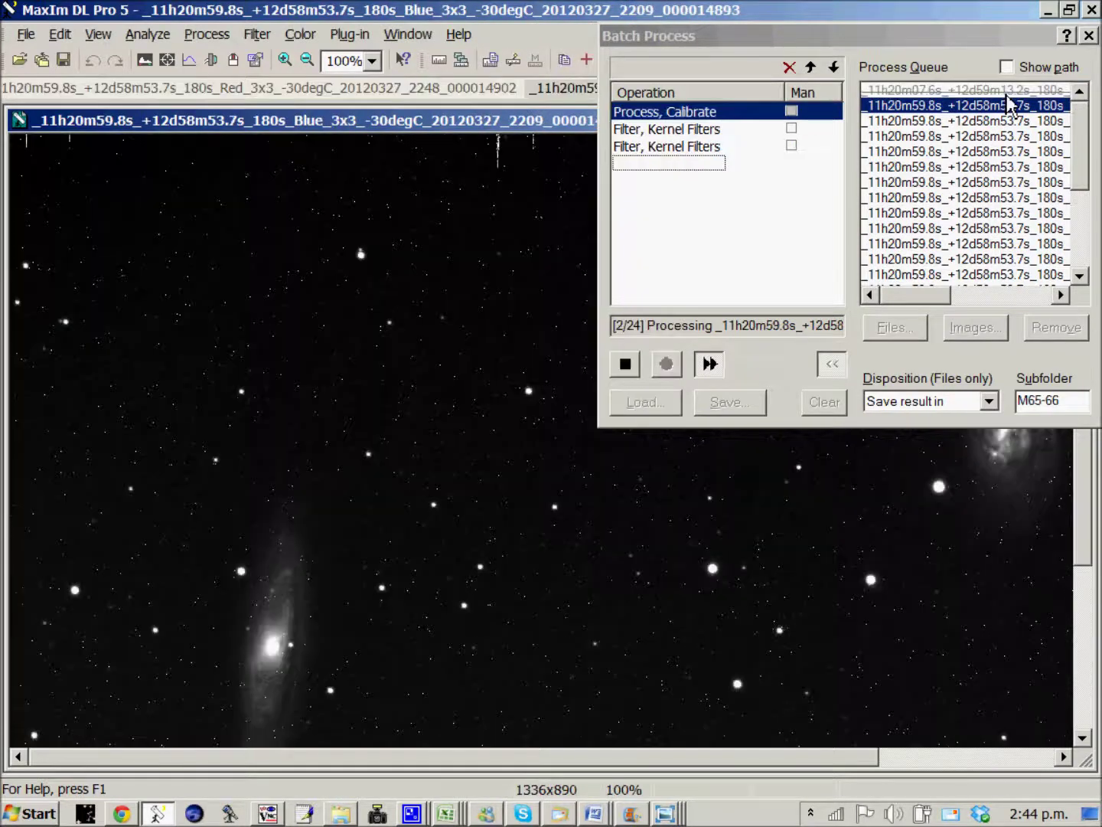
key(Return)
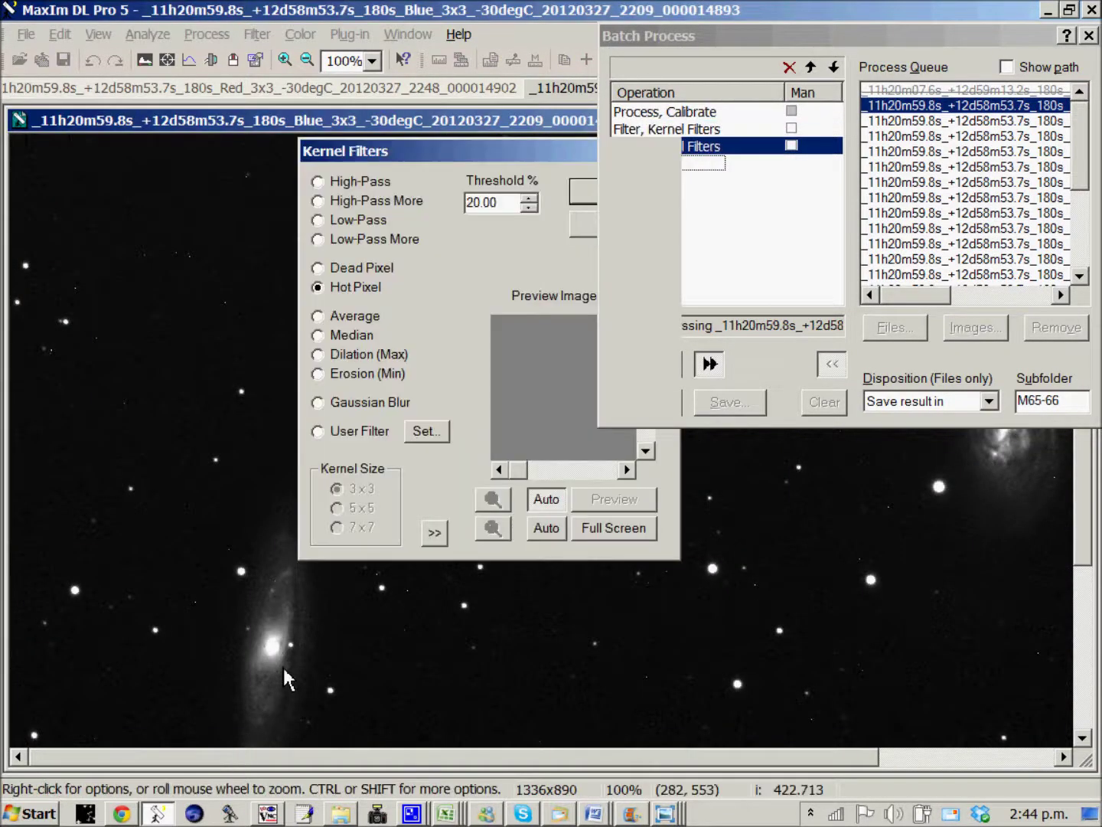
key(Return)
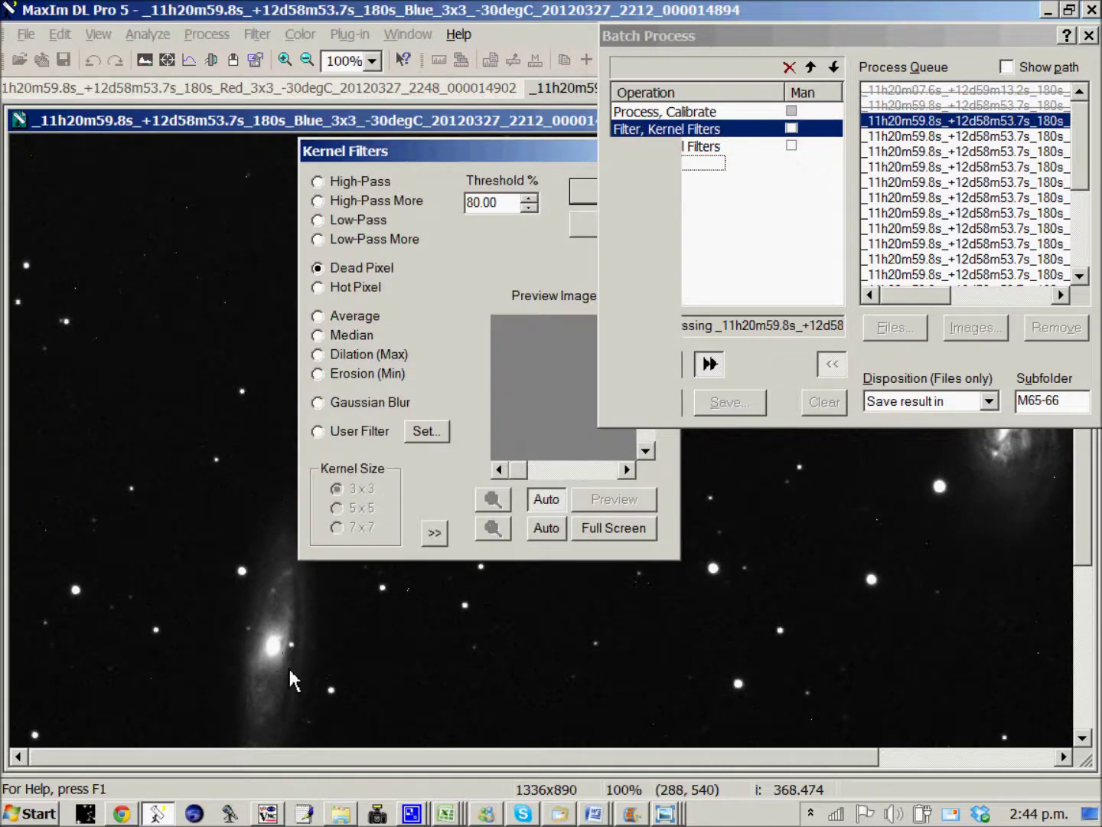
key(Return)
key(Return)
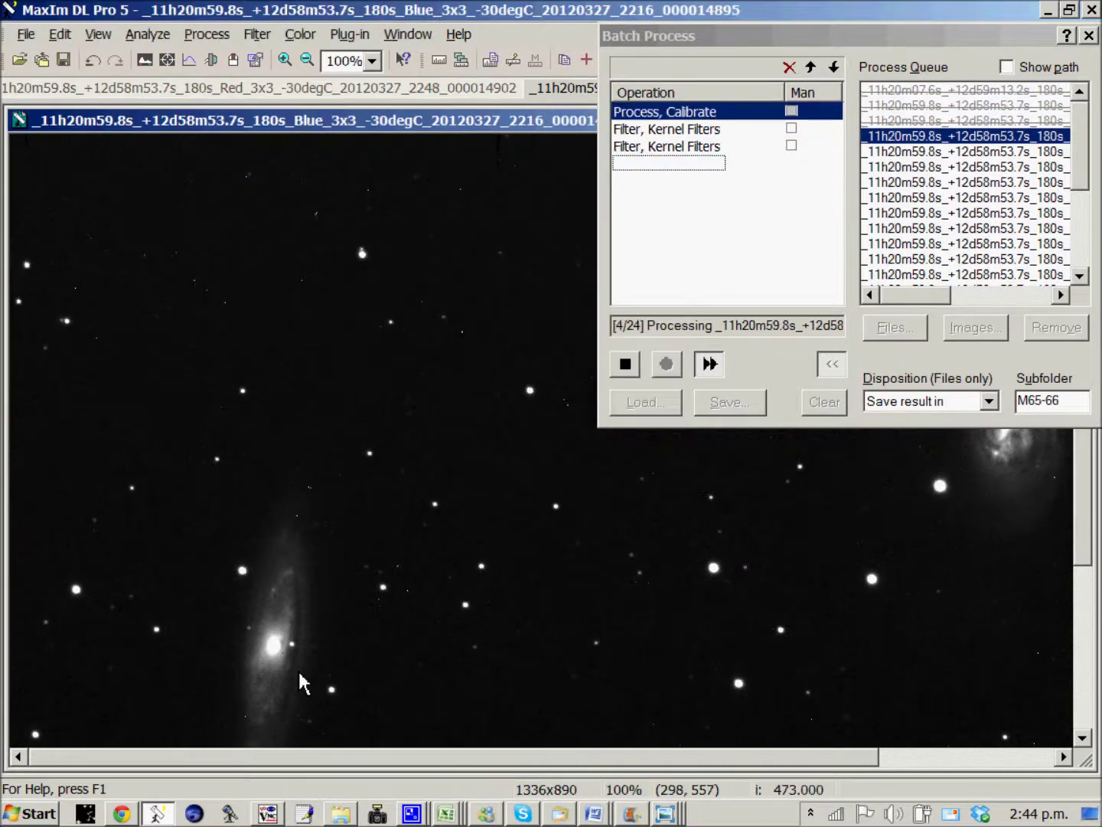
key(Return)
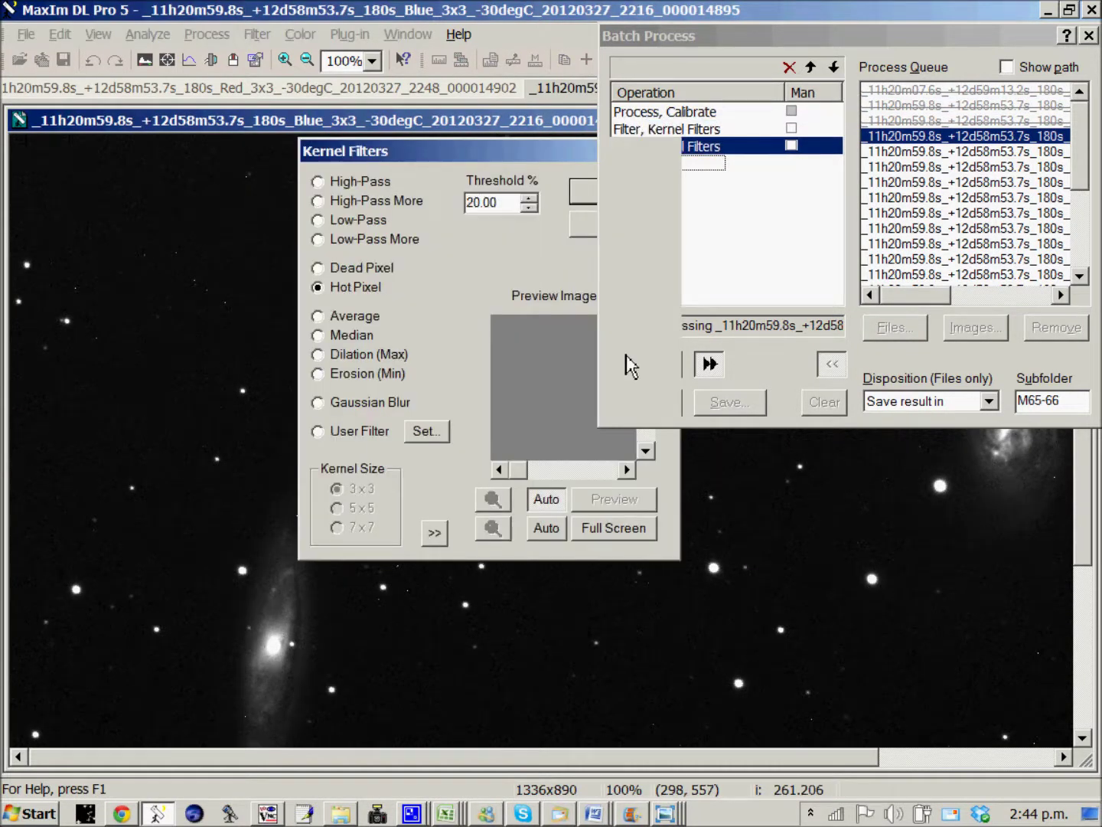
key(Return)
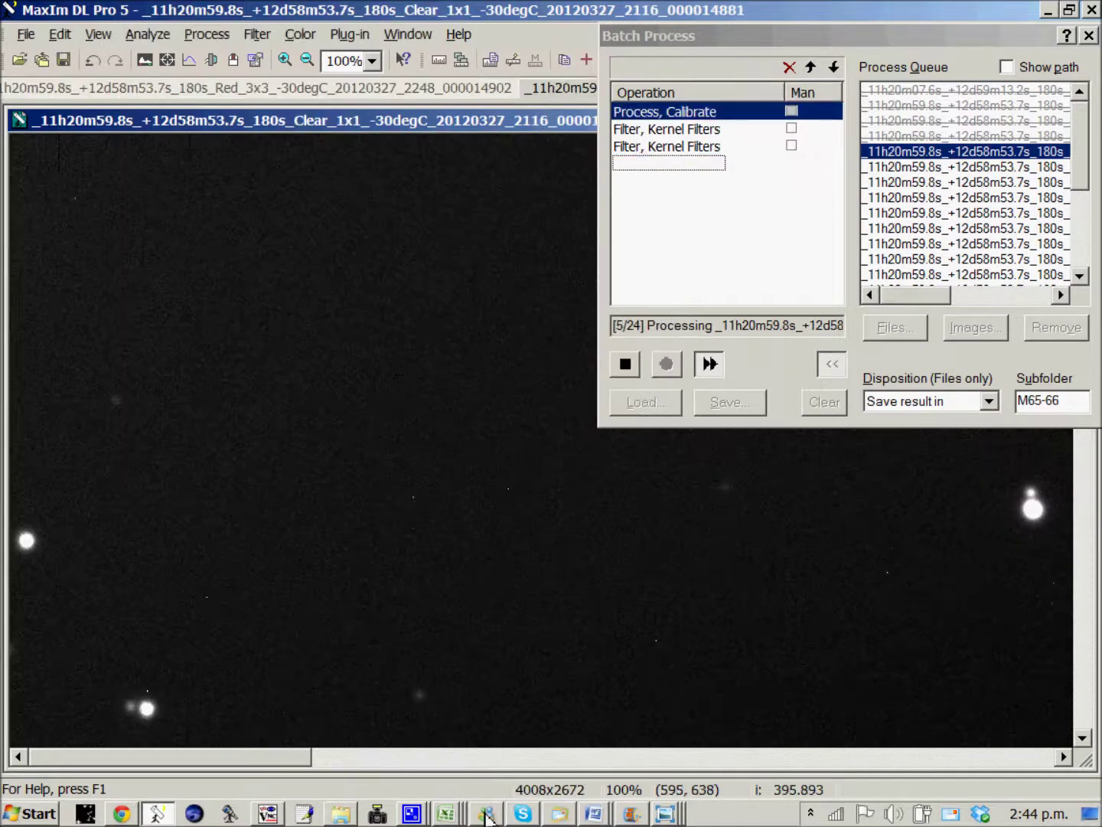
mouse_move(411, 816)
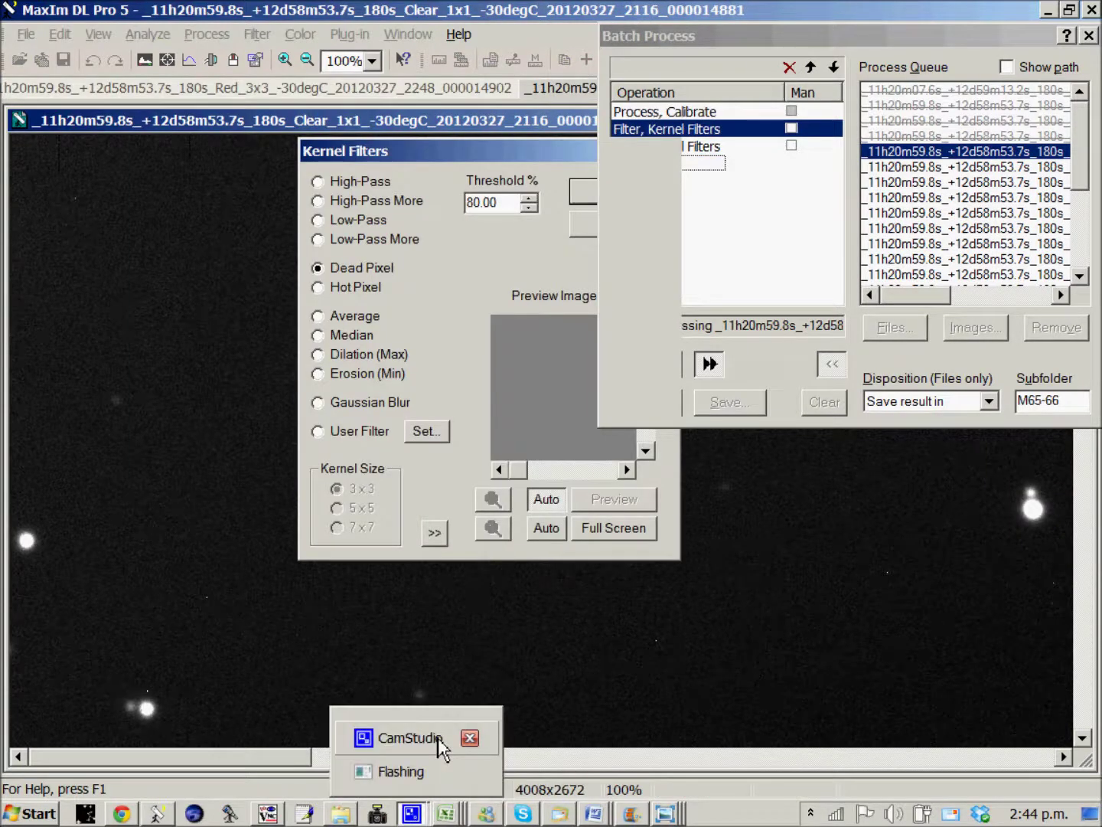
click(440, 737)
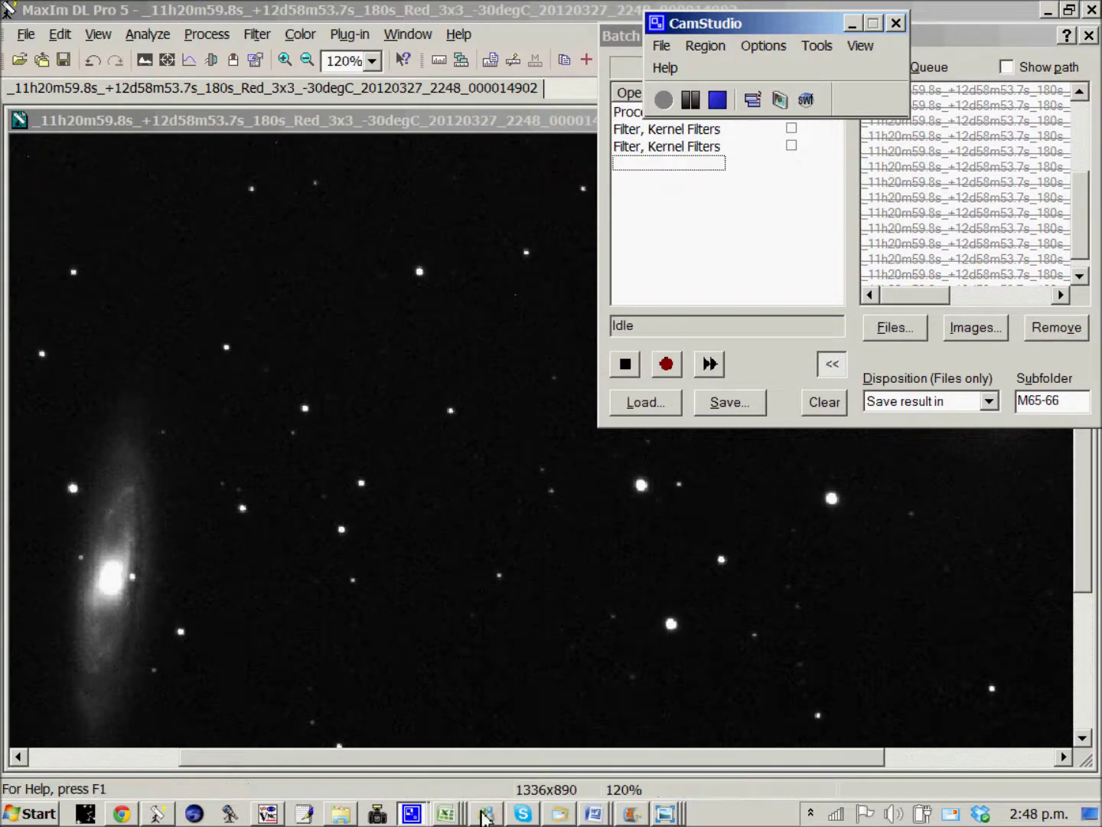
Verify the M65-66 subfolder holds 24 processed frames, minimize Explorer, and move the batch window aside.
click(342, 820)
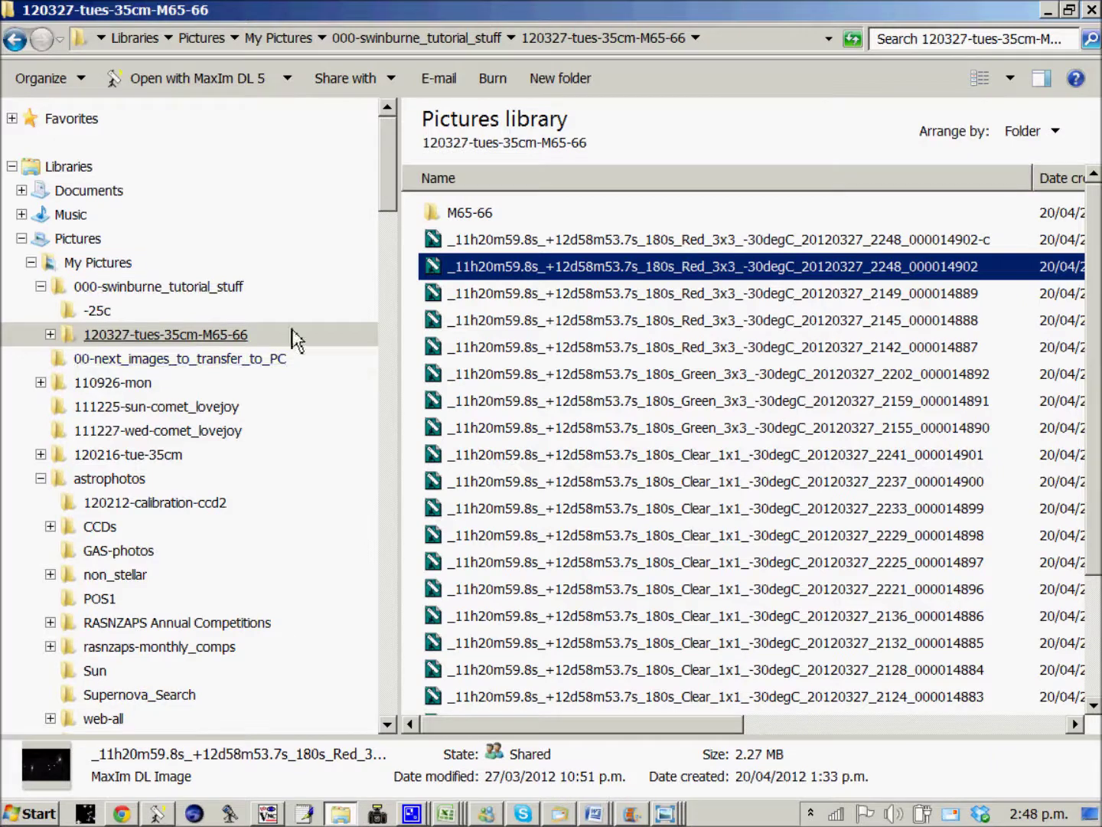
click(49, 334)
click(100, 362)
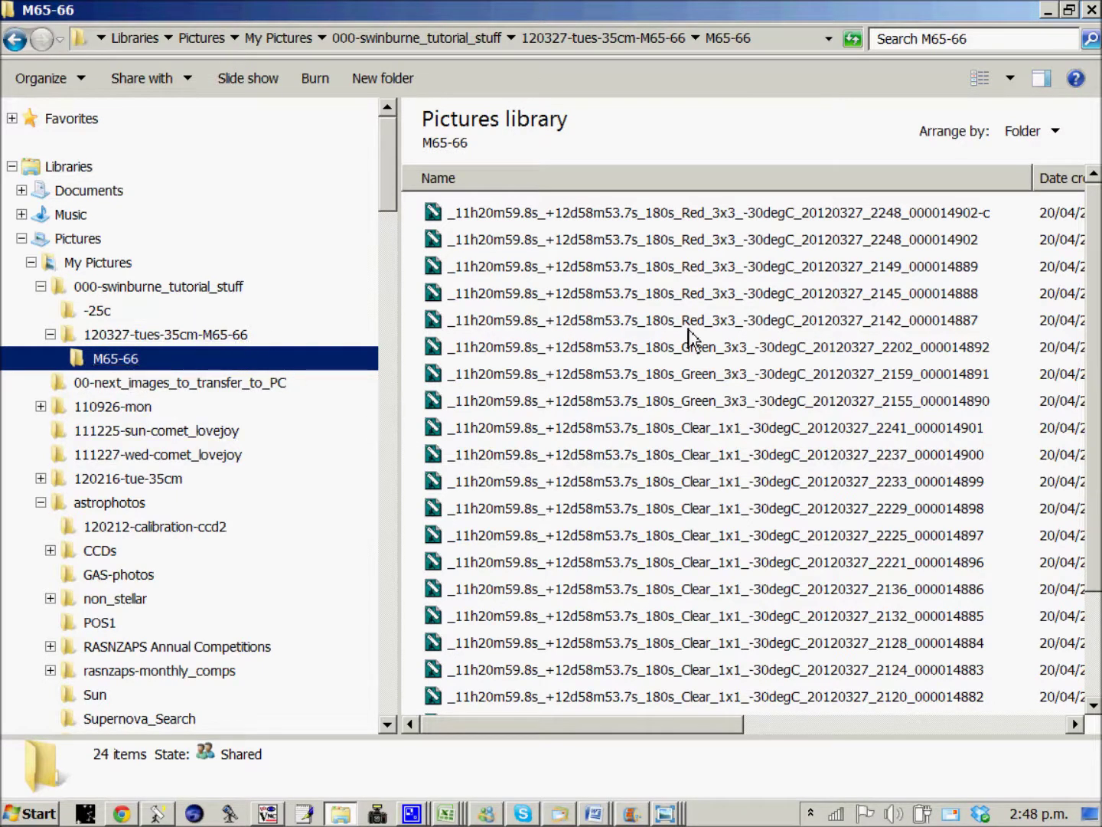
click(354, 816)
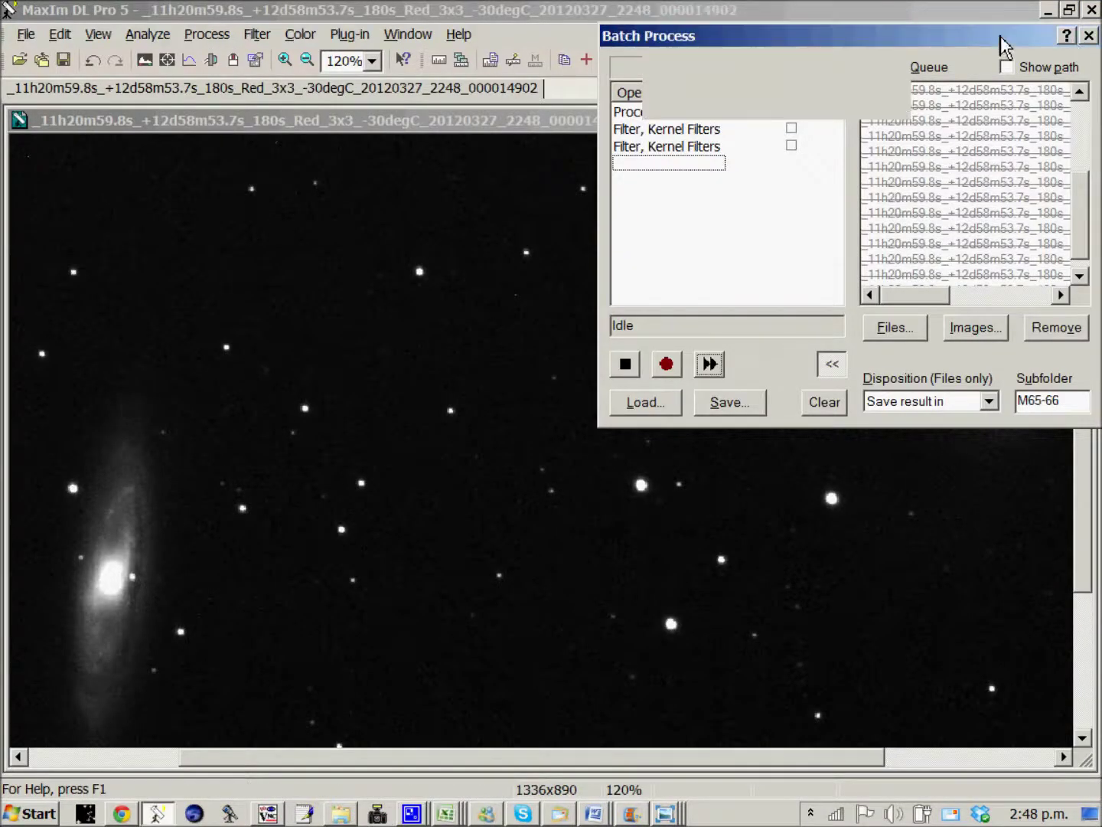
drag(999, 37, 962, 154)
Close the Batch Process window and the Red image without saving, returning to the M65-66 folder listing.
click(1046, 153)
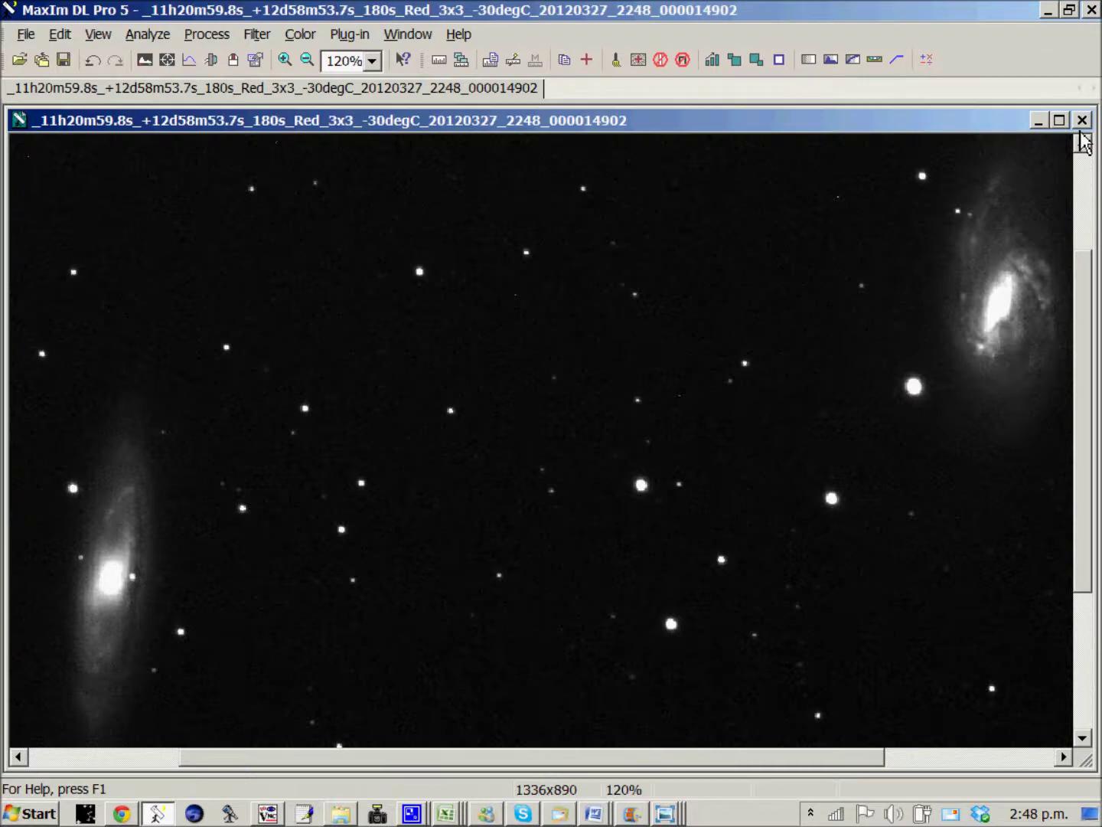
click(1081, 119)
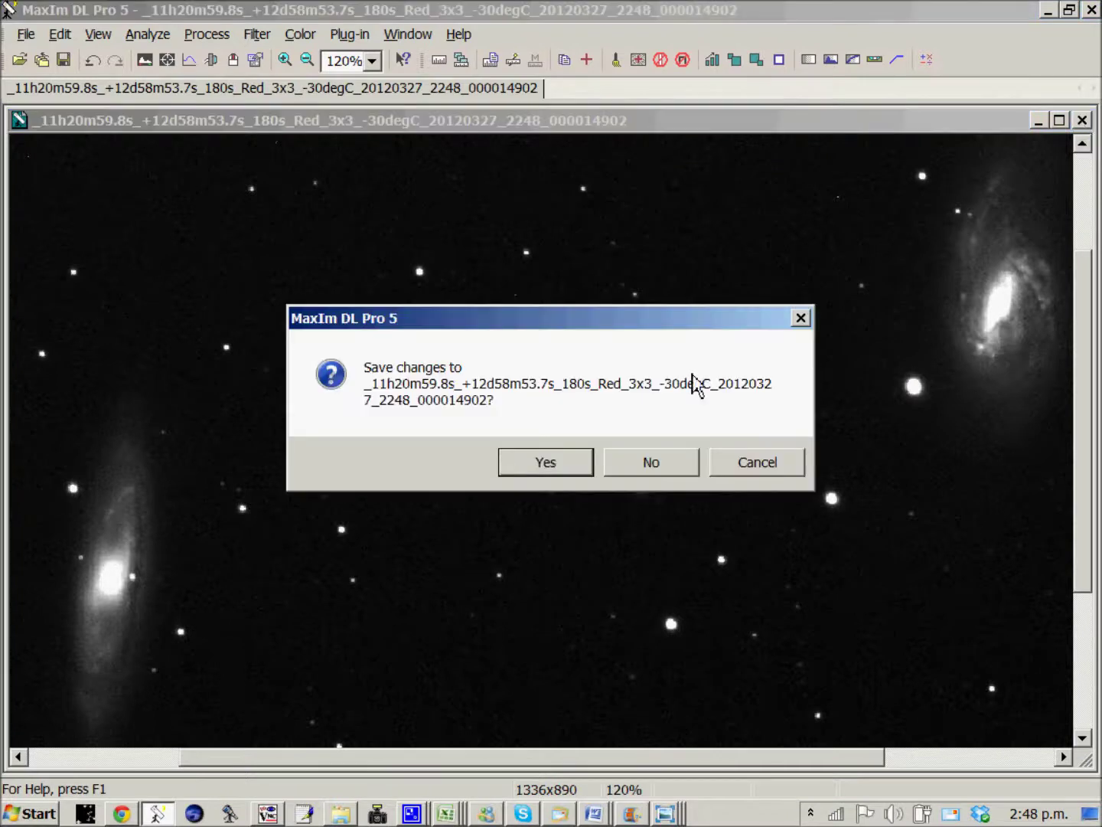
click(632, 468)
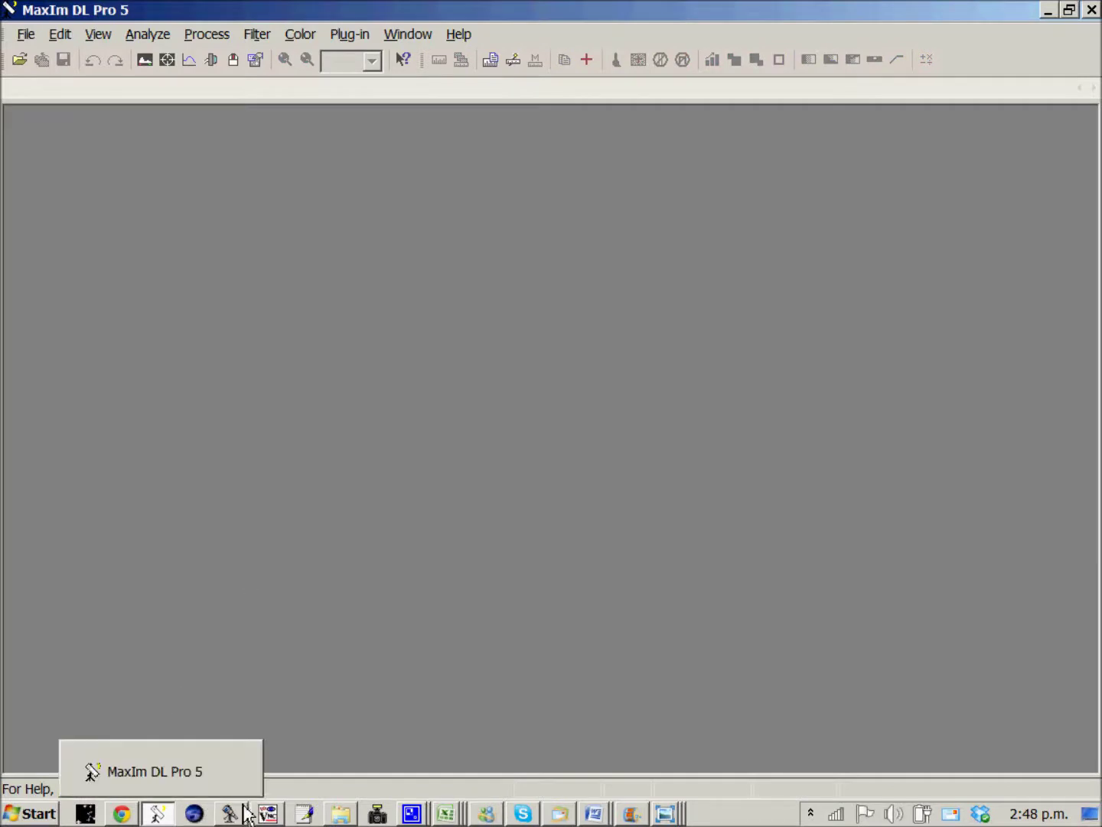
click(339, 813)
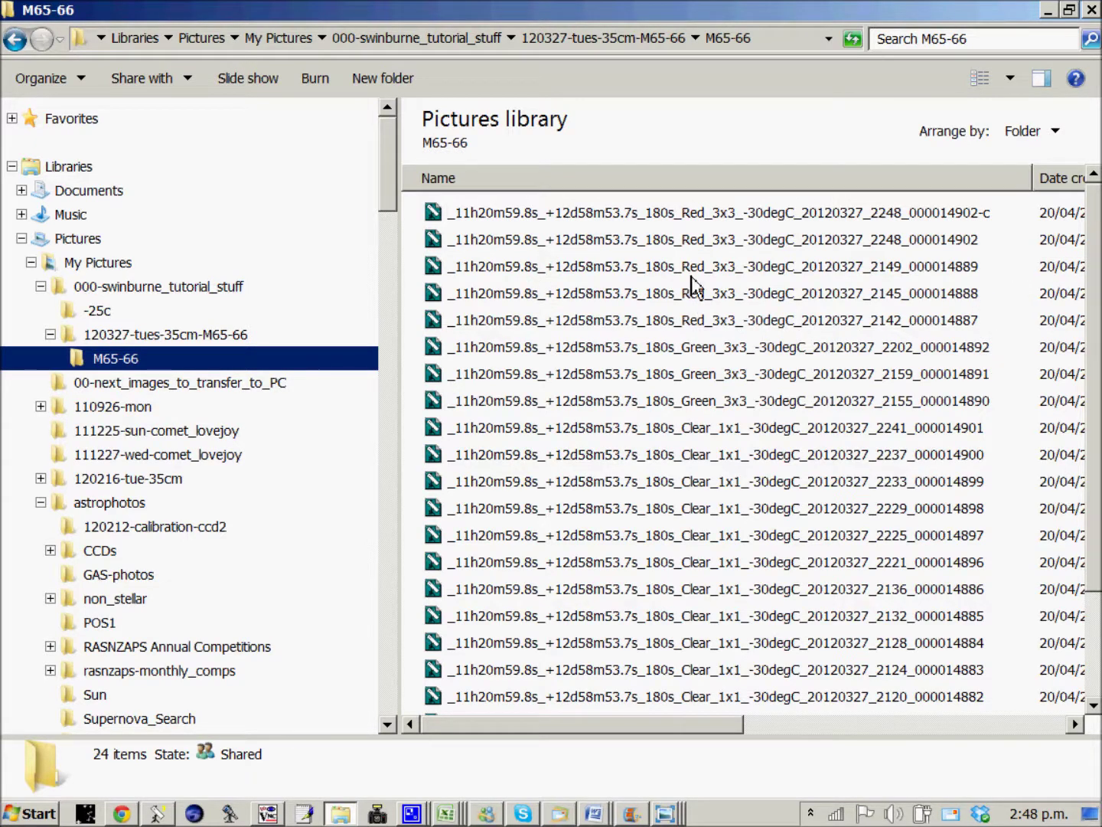
Open the calibrated Clear frame 2237_000014900 from the M65-66 folder in MaxIm DL.
double_click(700, 462)
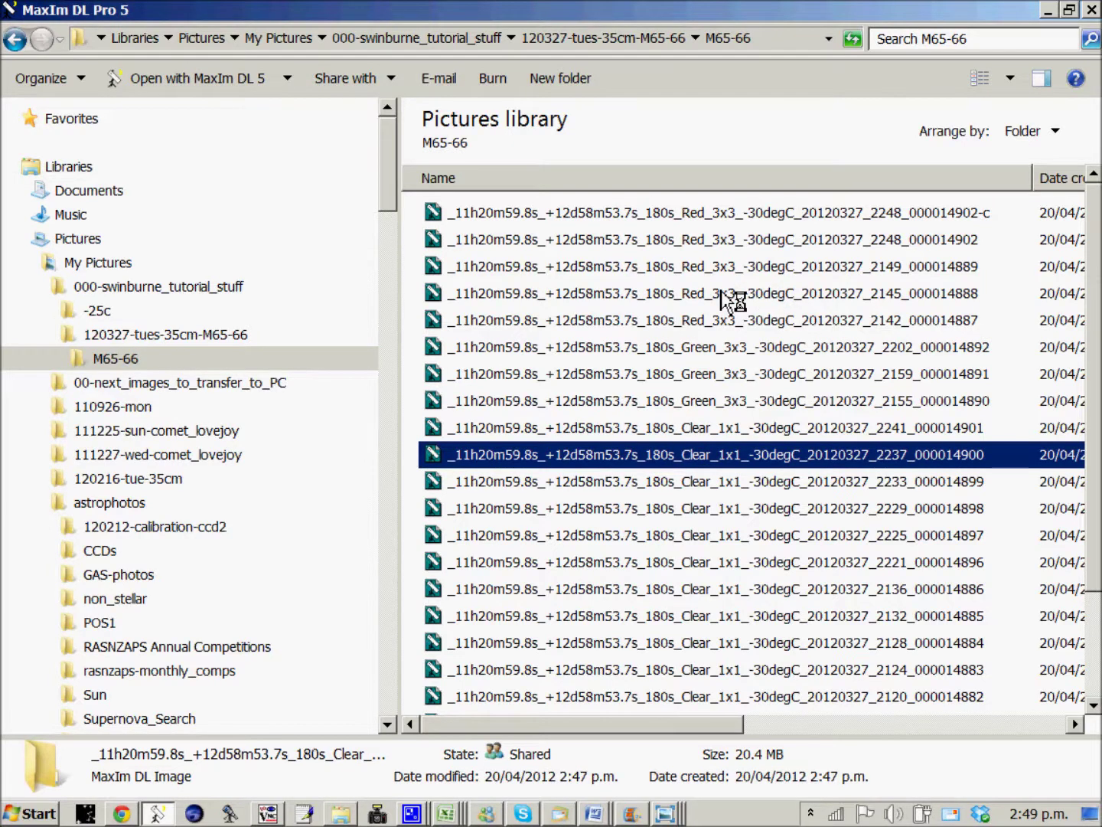
scroll(644, 311, down, 3)
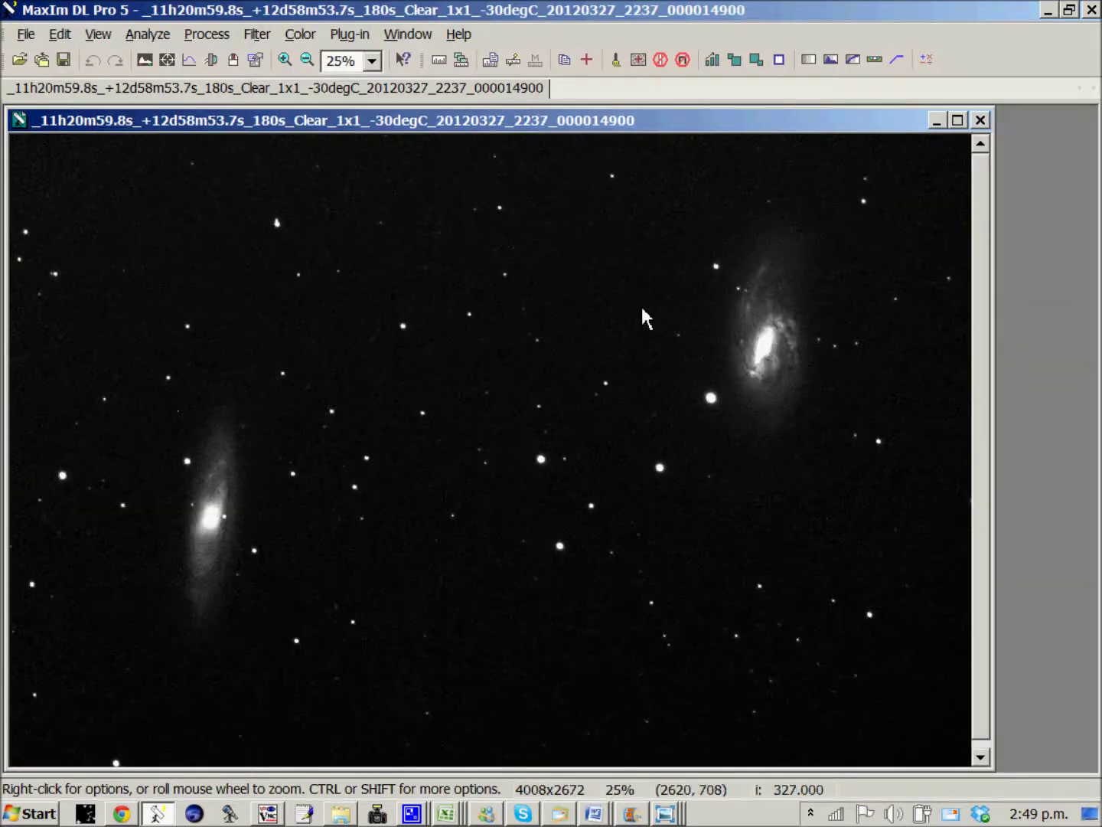
scroll(643, 310, up, 1)
scroll(643, 310, down, 1)
Open the original uncalibrated Clear frame 2237_000014900 from the parent session folder.
click(349, 816)
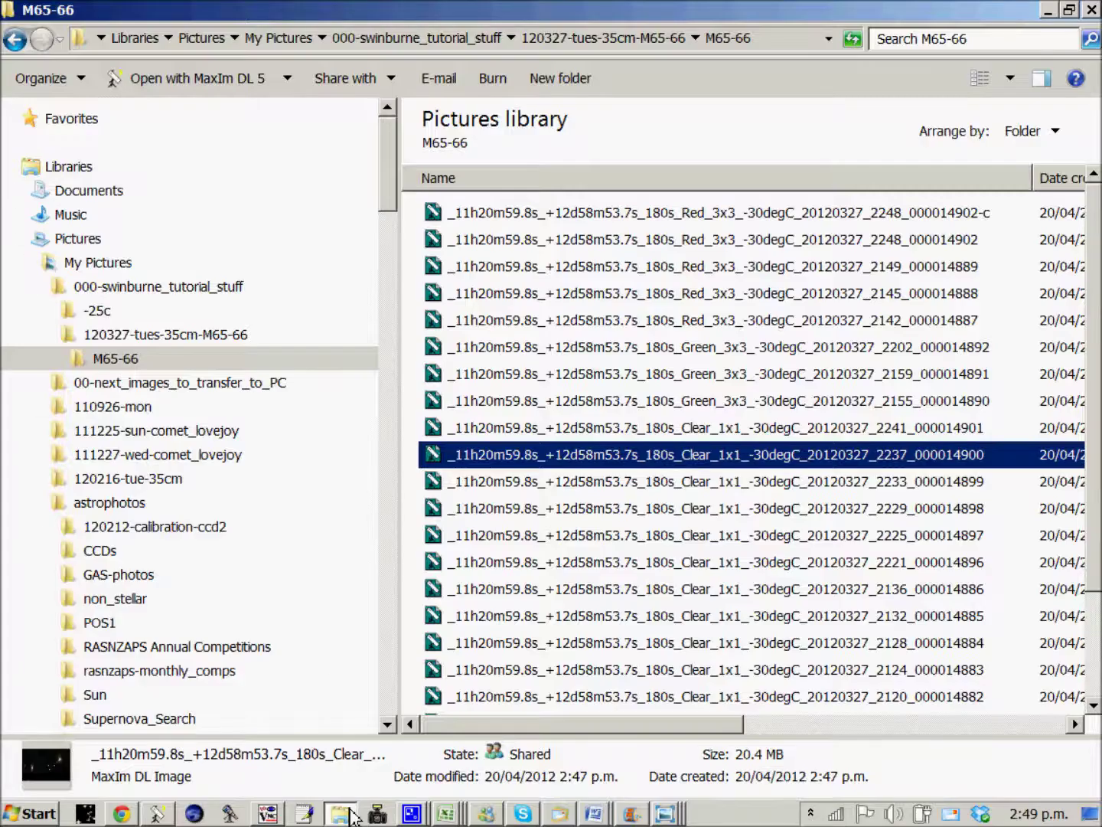
click(107, 341)
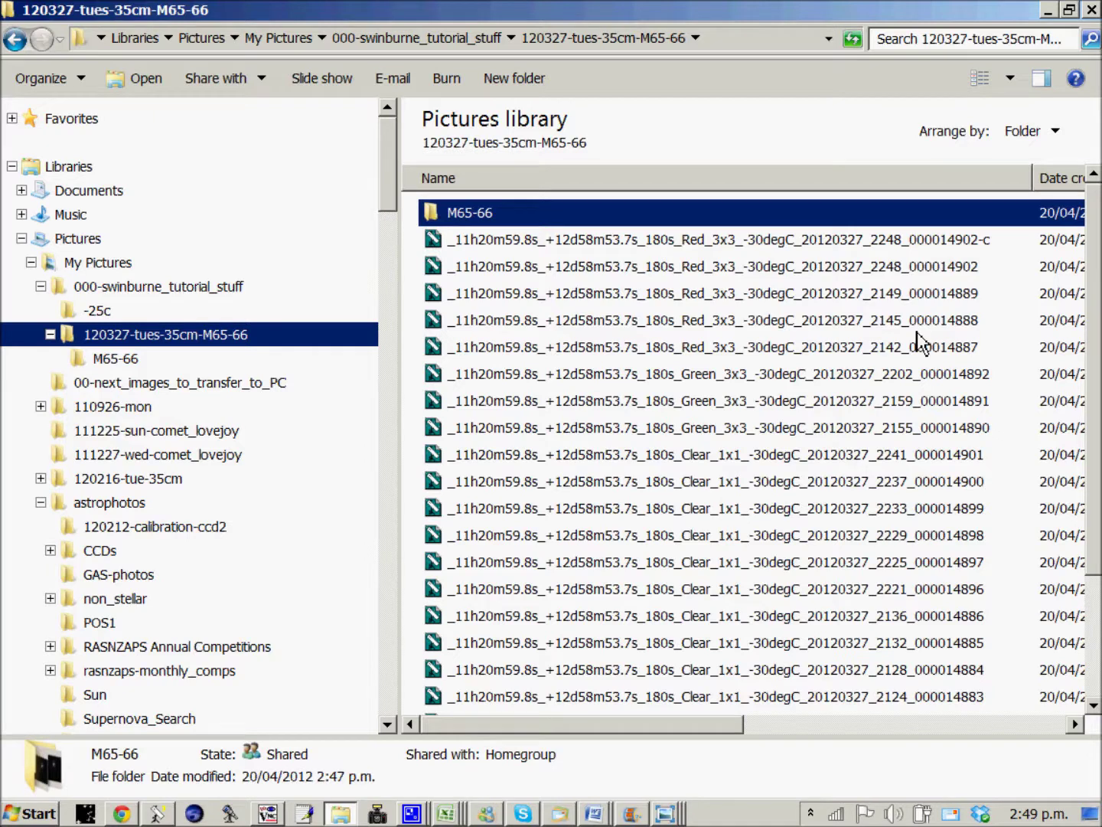
double_click(720, 491)
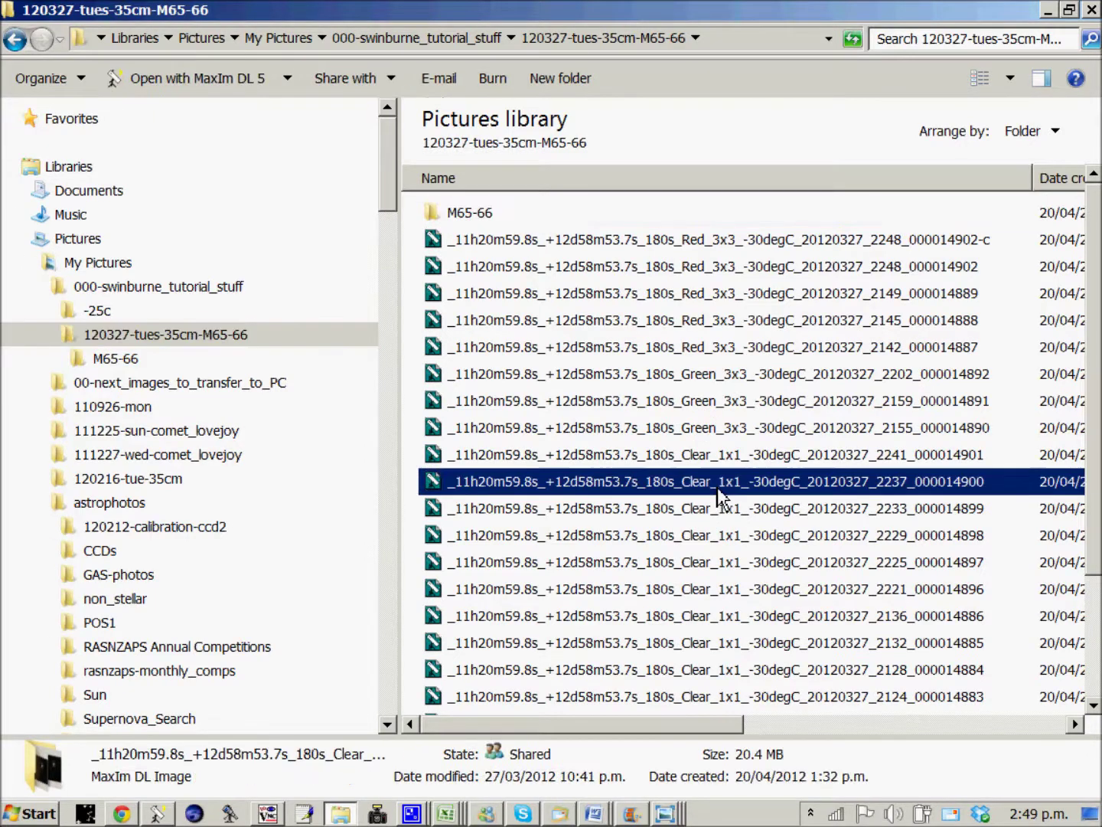
scroll(344, 321, down, 5)
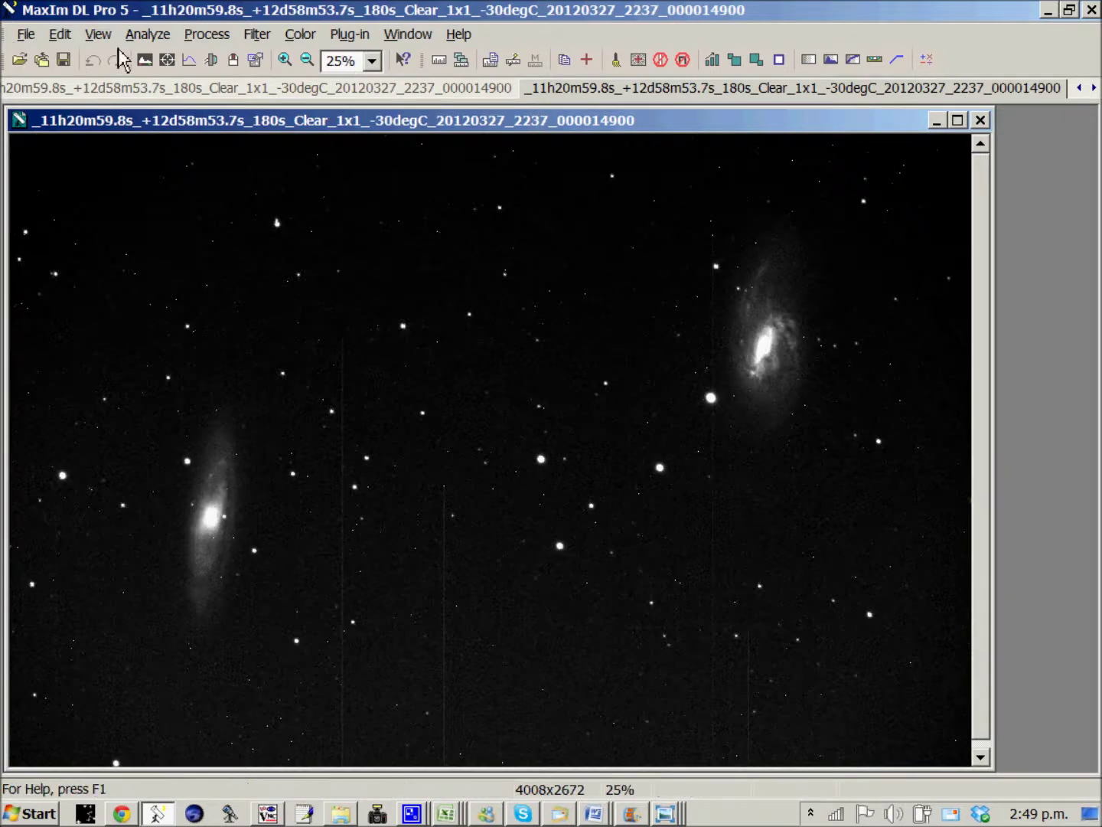
Animate both open Clear frames with View > Animate, Add All, and start playback.
click(100, 35)
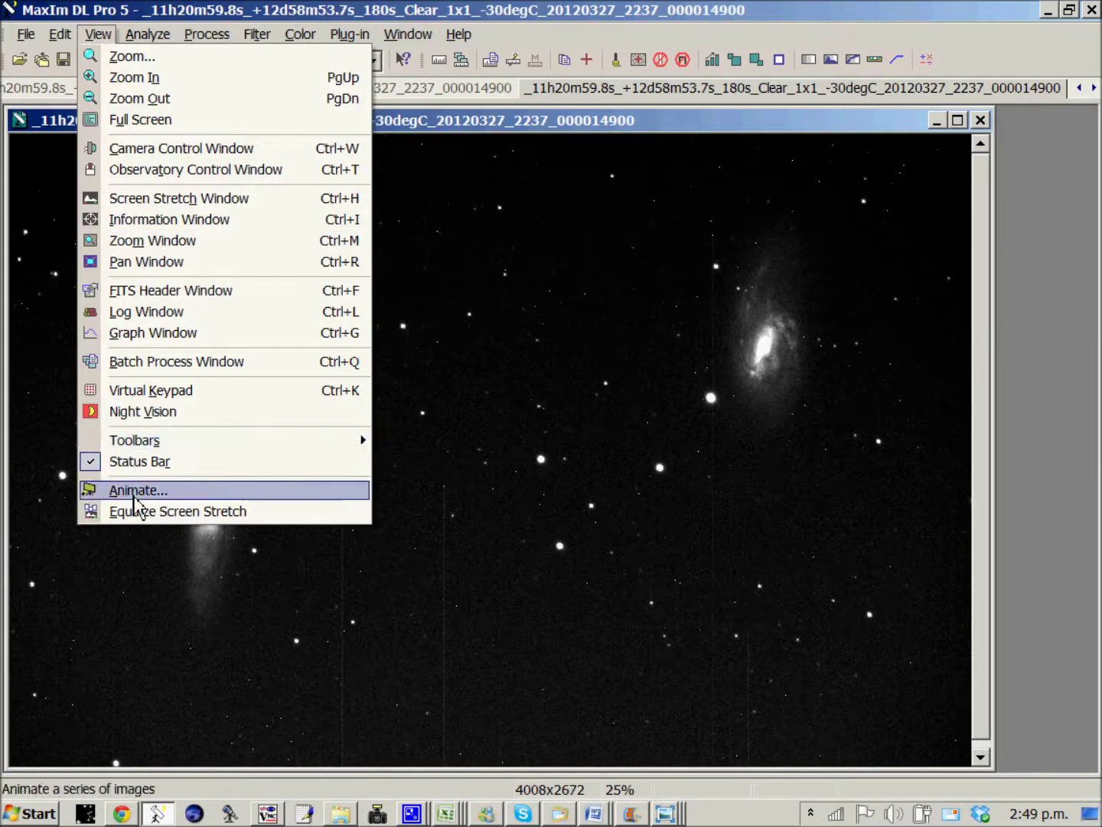
click(103, 491)
click(567, 524)
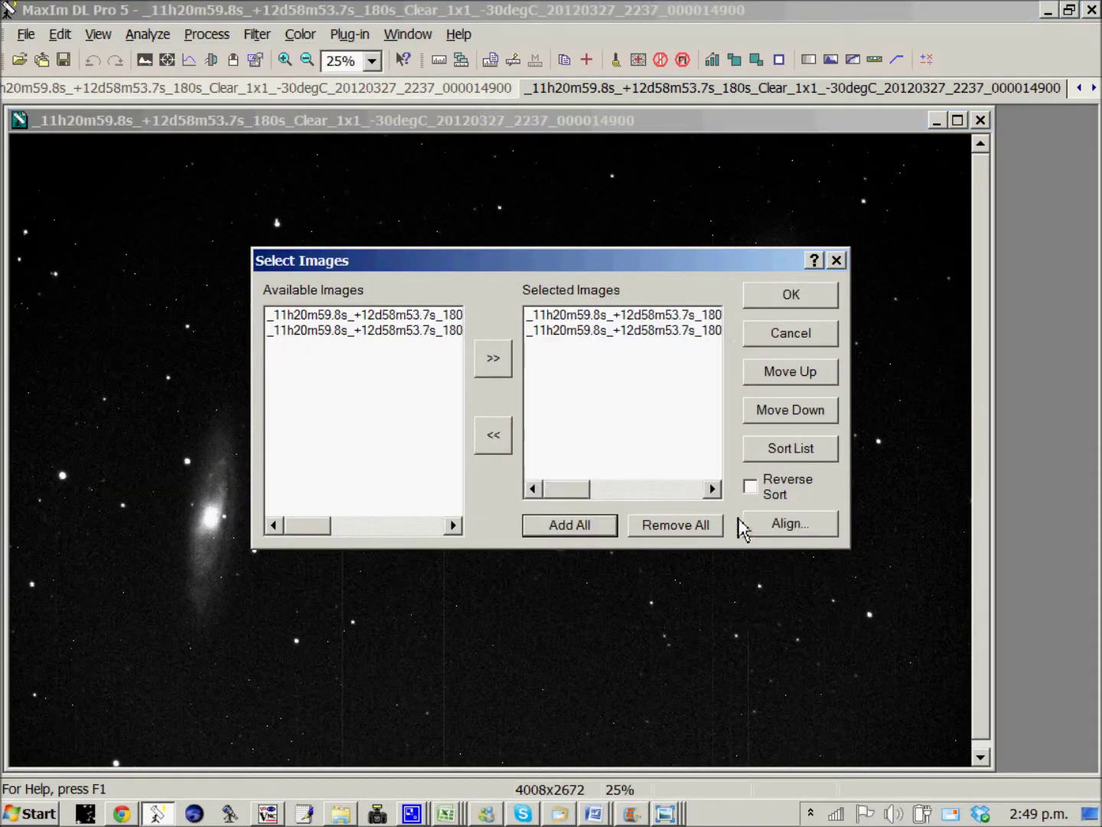
click(808, 304)
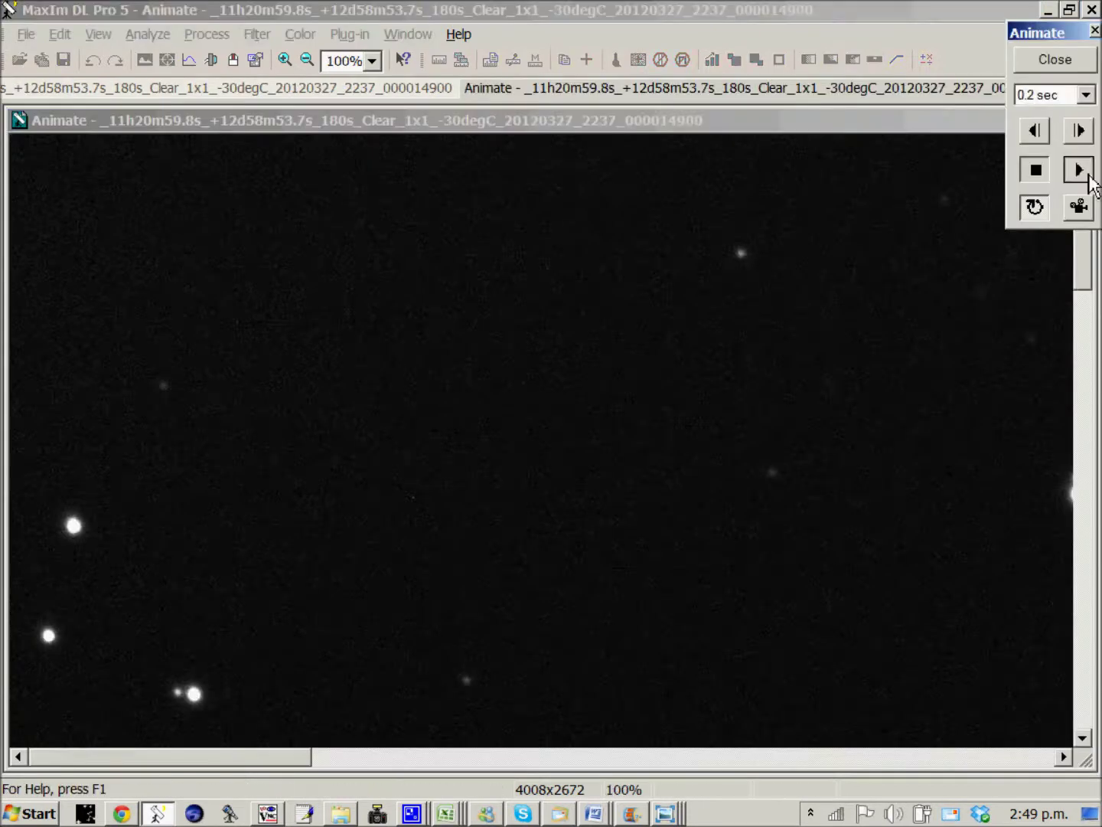
click(1079, 168)
scroll(684, 376, down, 4)
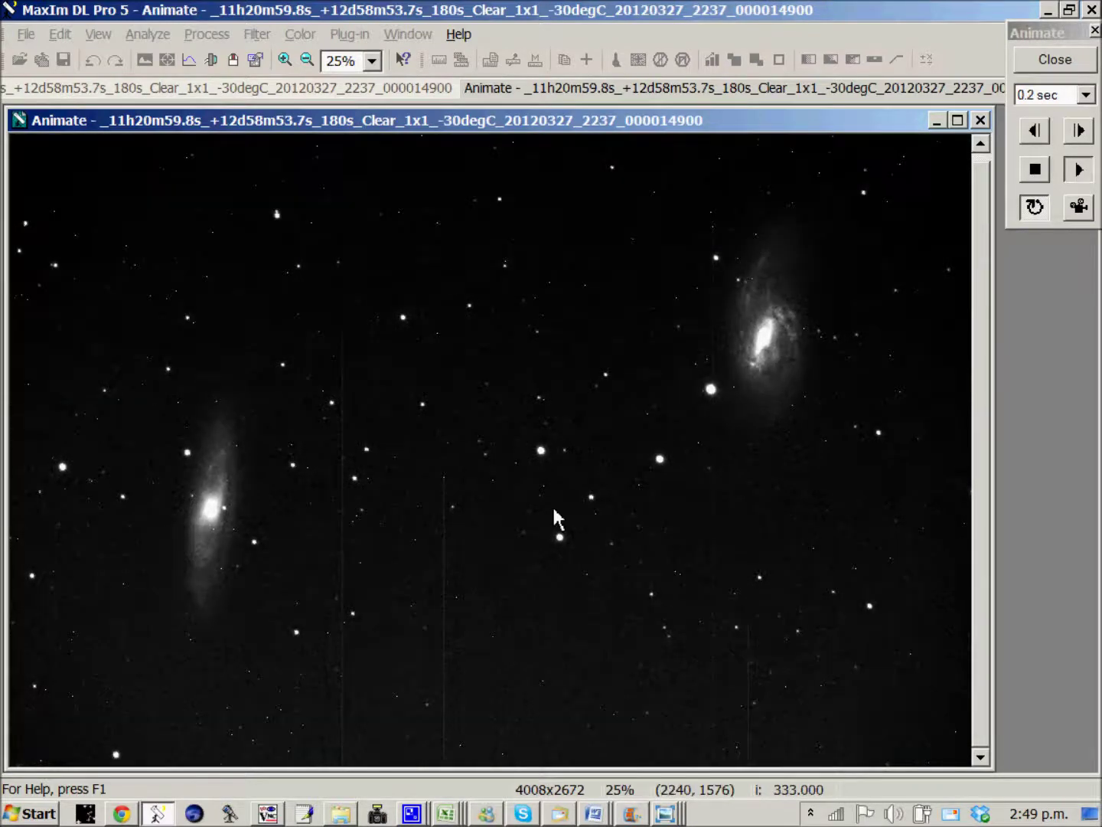
Step the animation forward frame by frame to compare the raw and calibrated Clear frames.
click(1039, 210)
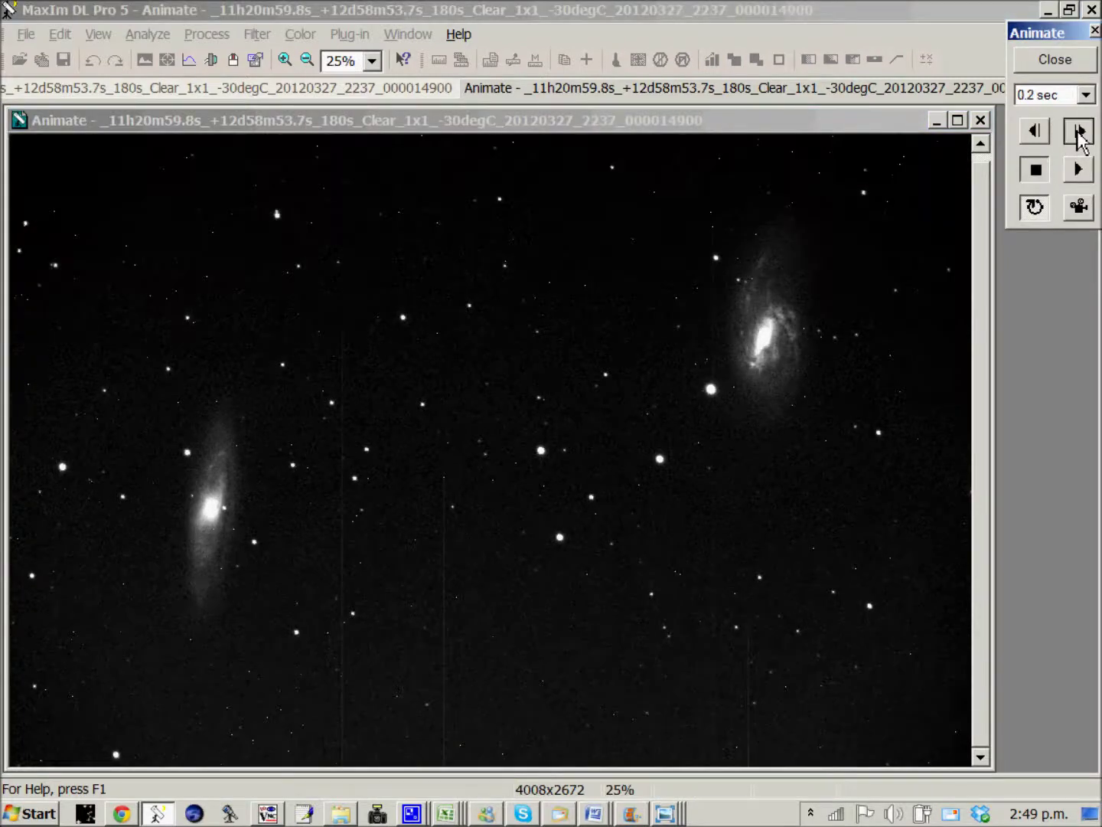
click(1078, 132)
click(1078, 132)
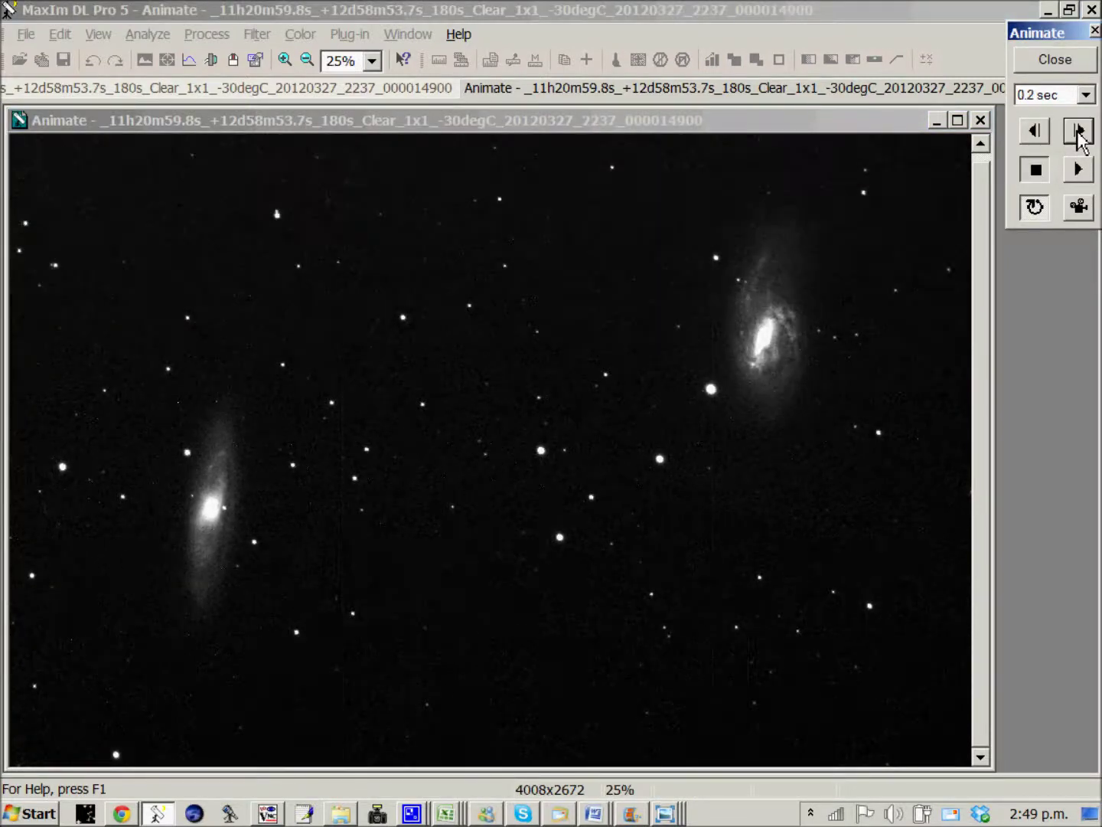
click(411, 813)
click(401, 737)
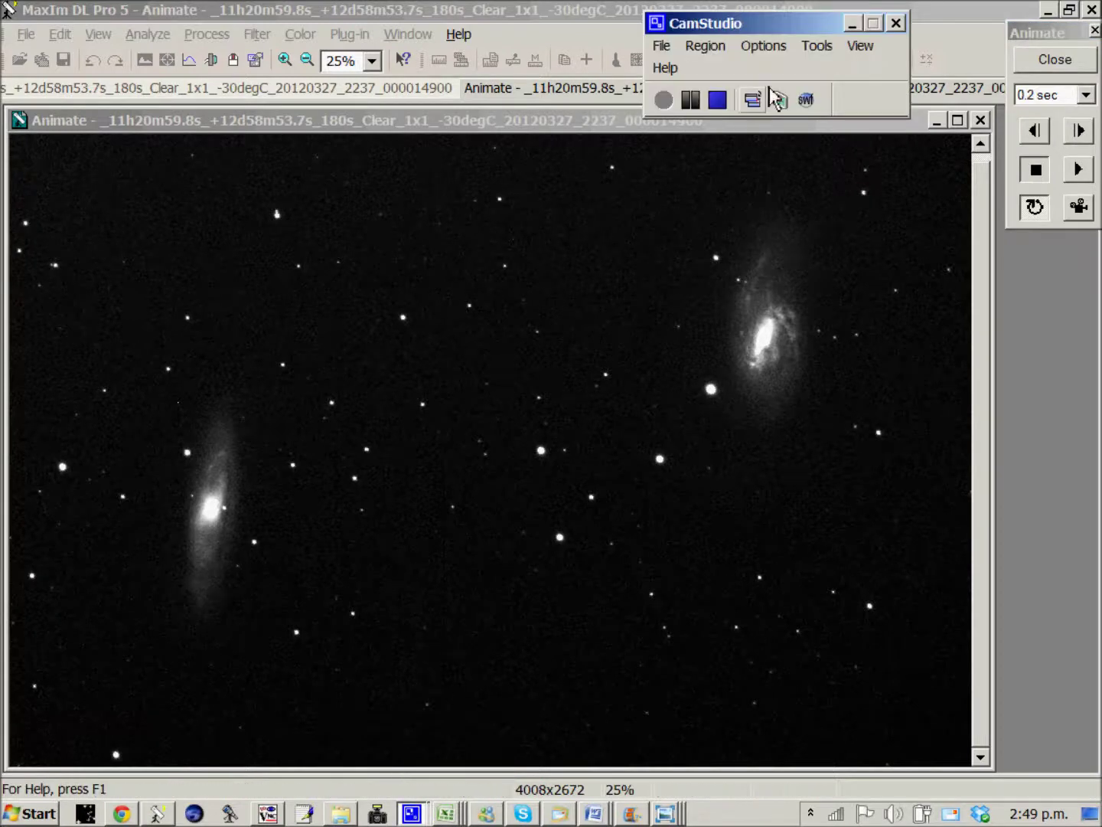